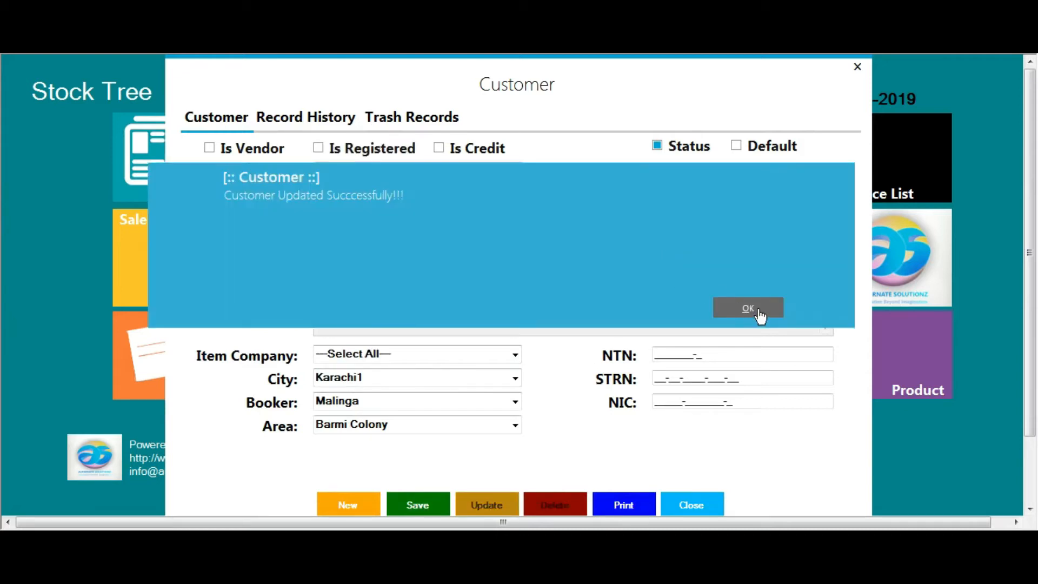
Acknowledge the 'Customer Updated Successfully' message and close the Customer window
{"action": "left_click", "coordinate": [757, 310]}
{"action": "left_click", "coordinate": [857, 66]}
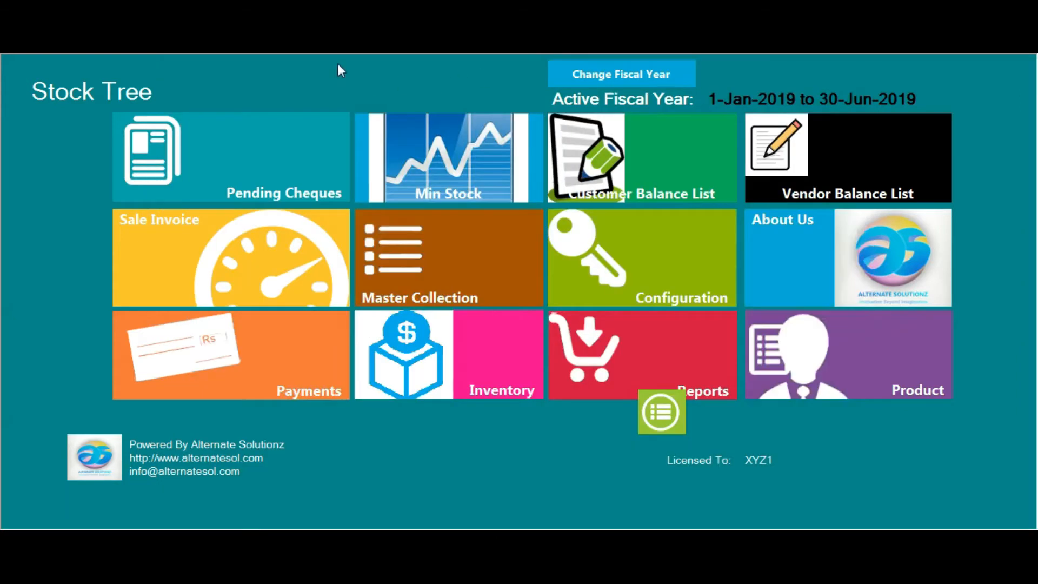
Open a new quotation and select the Karachi customer
{"action": "left_click", "coordinate": [356, 54]}
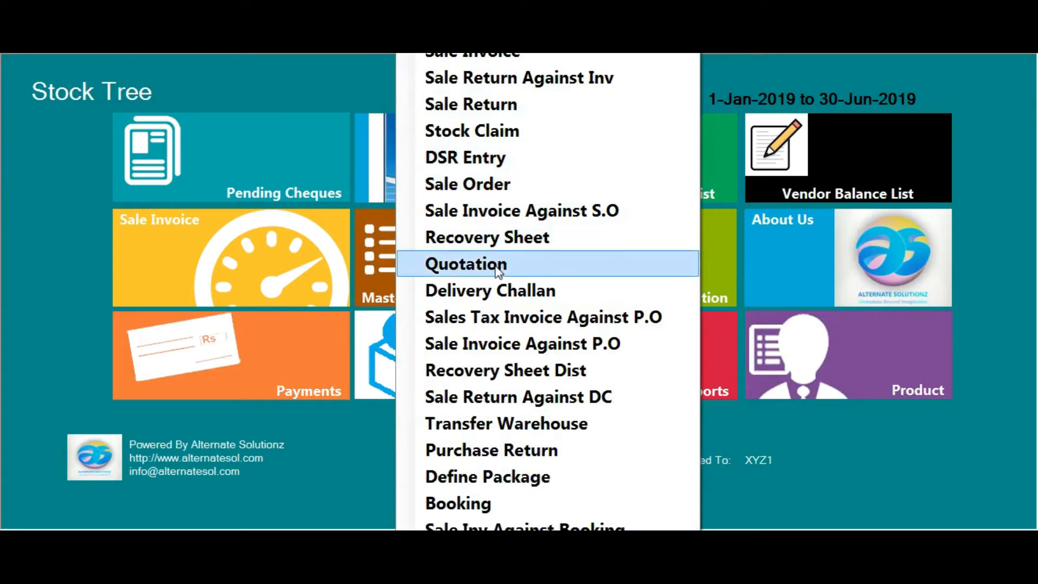
{"action": "left_click", "coordinate": [470, 263]}
{"action": "type", "text": "shayan (karachi"}
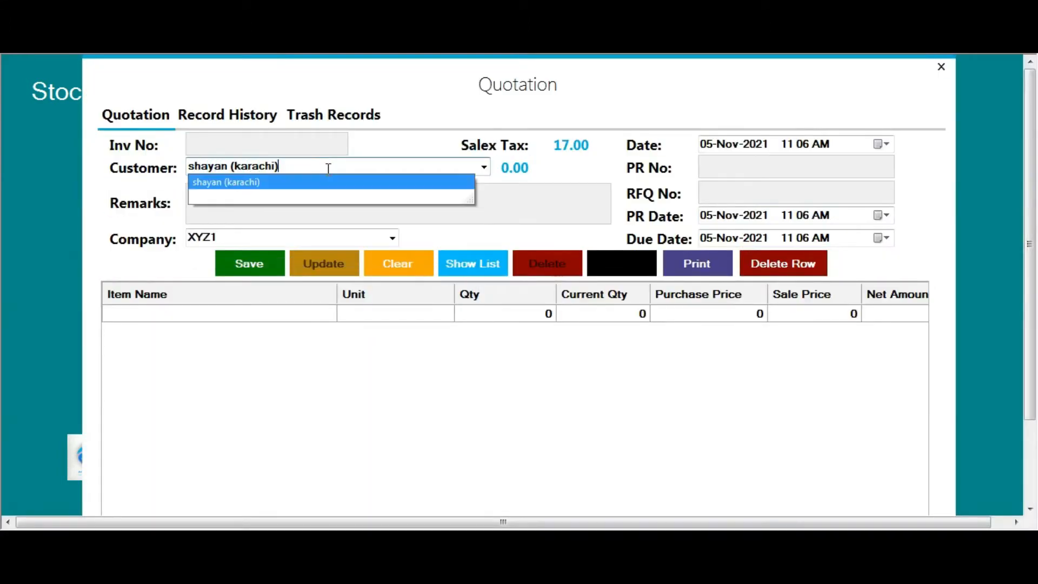
{"action": "key", "text": "Tab"}
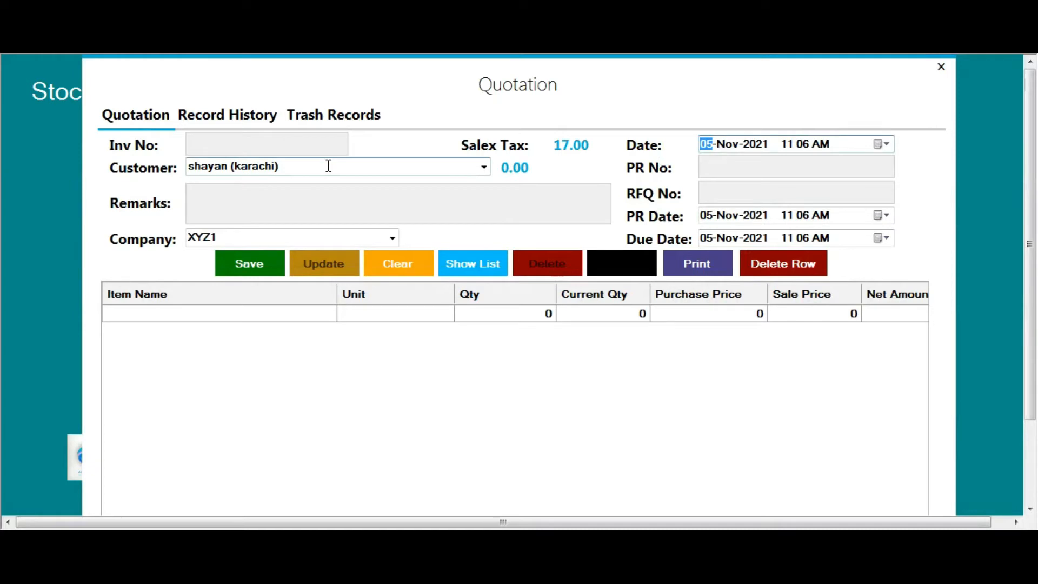
Enter PR No 21341, RFQ No sdf23 and due date 19-Nov-2021
{"action": "left_click", "coordinate": [730, 167]}
{"action": "type", "text": "21341"}
{"action": "left_click", "coordinate": [730, 195]}
{"action": "type", "text": "sdf23"}
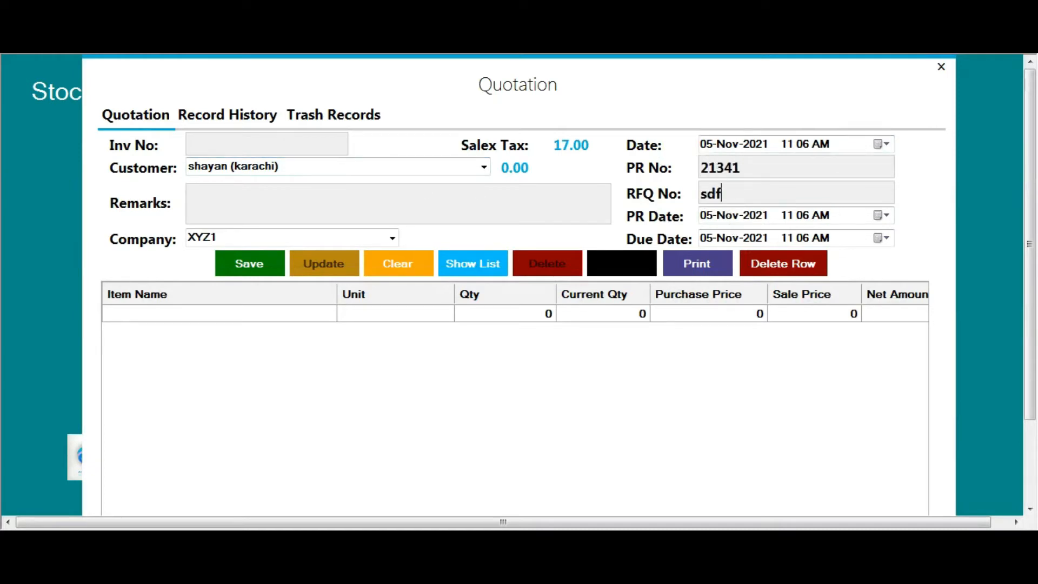
{"action": "left_click", "coordinate": [884, 237]}
{"action": "left_click", "coordinate": [835, 313]}
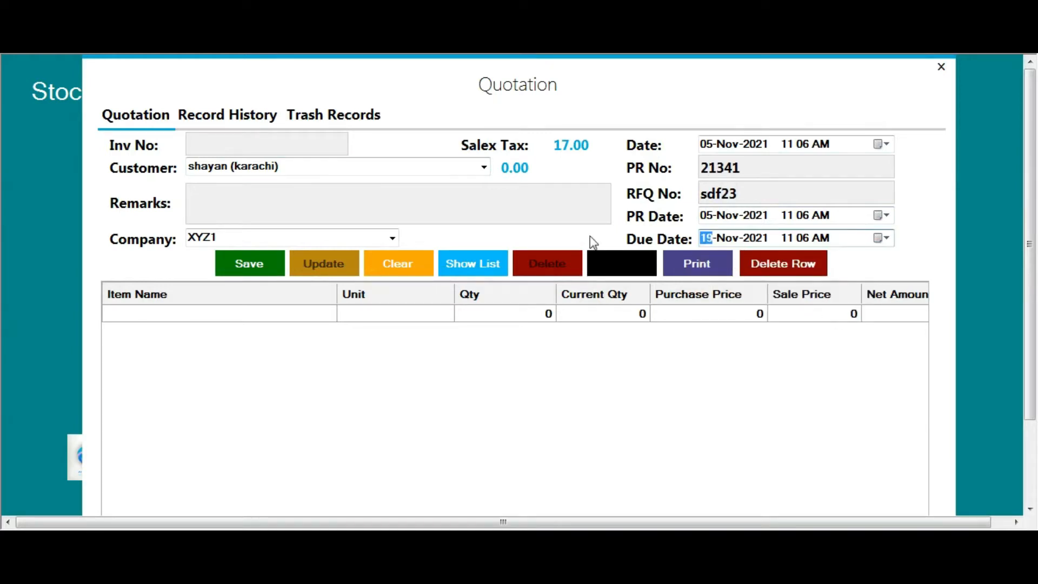
Keep company XYZ1 and add the remark 'sdfasdaf' to the quotation
{"action": "left_click", "coordinate": [393, 238]}
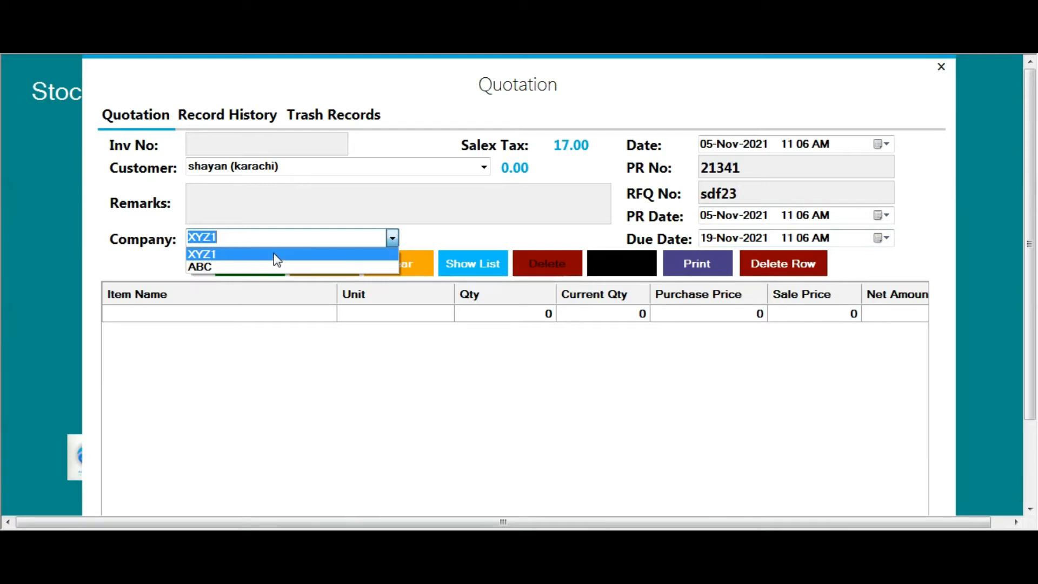
{"action": "left_click", "coordinate": [262, 258]}
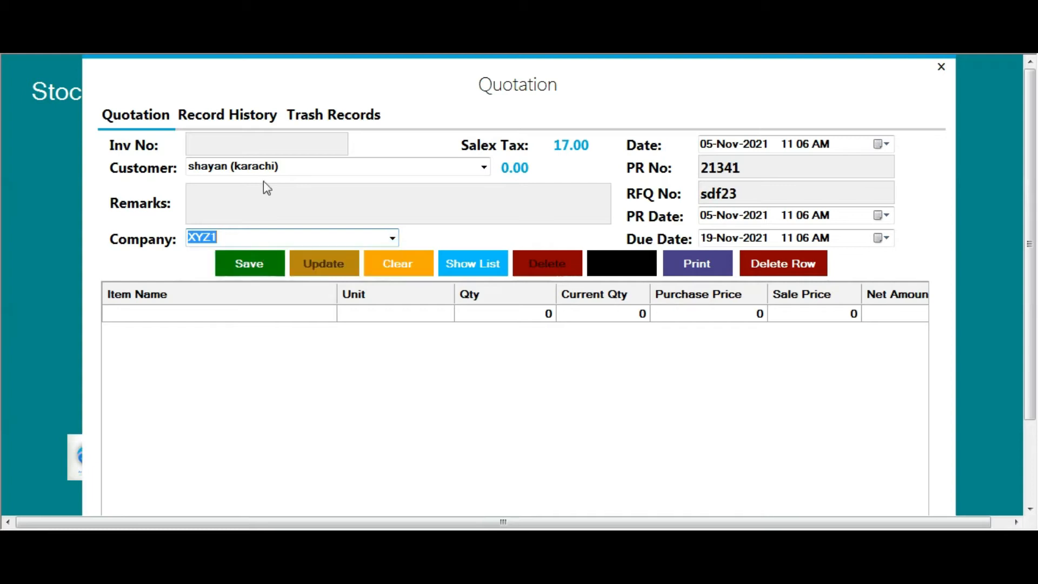
{"action": "left_click", "coordinate": [260, 199]}
{"action": "type", "text": "sdfasdaf"}
{"action": "left_click", "coordinate": [206, 316]}
{"action": "left_click", "coordinate": [207, 315]}
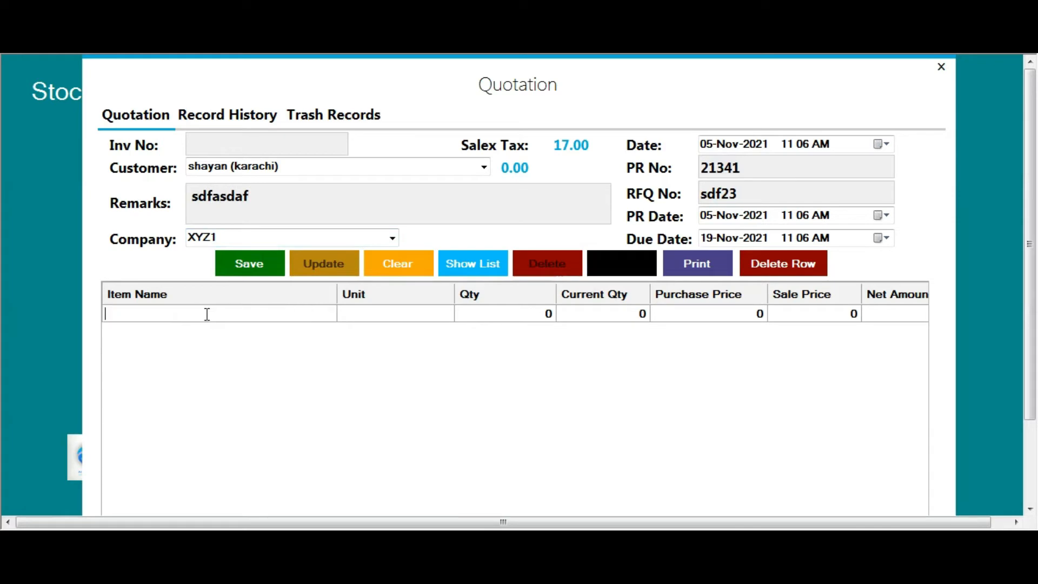
Add shampoo with the 200gm unit as the first quotation item
{"action": "type", "text": "sham"}
{"action": "key", "text": "Down"}
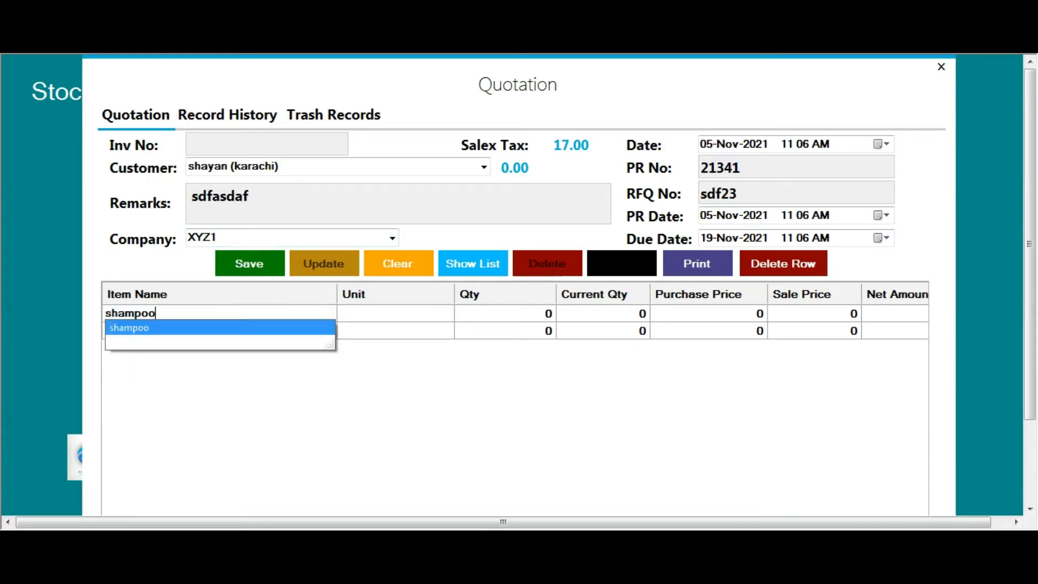
{"action": "key", "text": "Return"}
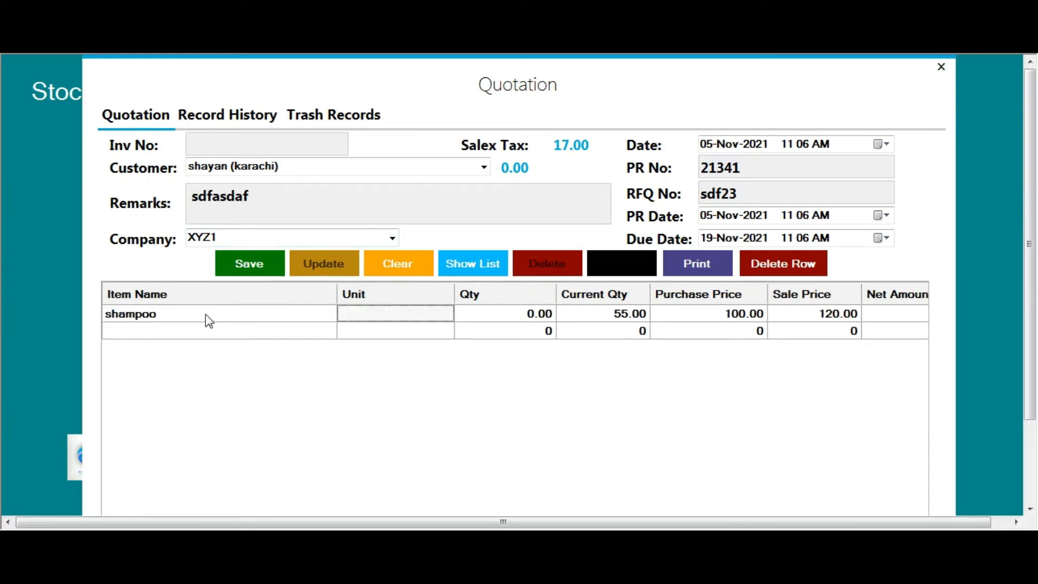
{"action": "type", "text": "200"}
{"action": "key", "text": "Down"}
{"action": "key", "text": "Return"}
Set the shampoo line's quantity to 5
{"action": "key", "text": "Left"}
{"action": "key", "text": "Left"}
{"action": "key", "text": "Right"}
{"action": "key", "text": "Right"}
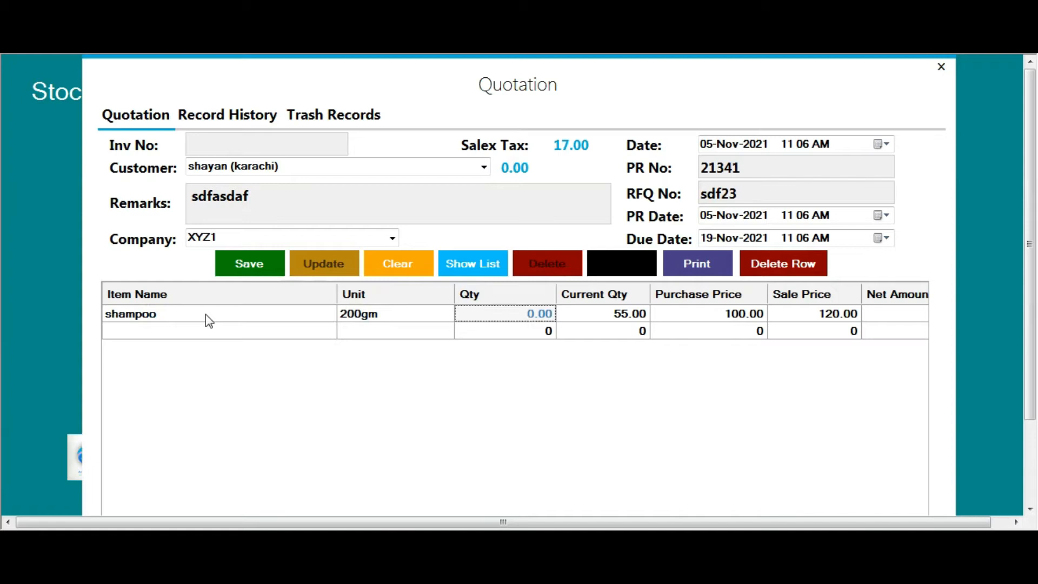
{"action": "key", "text": "Right"}
{"action": "key", "text": "Left"}
{"action": "key", "text": "Right"}
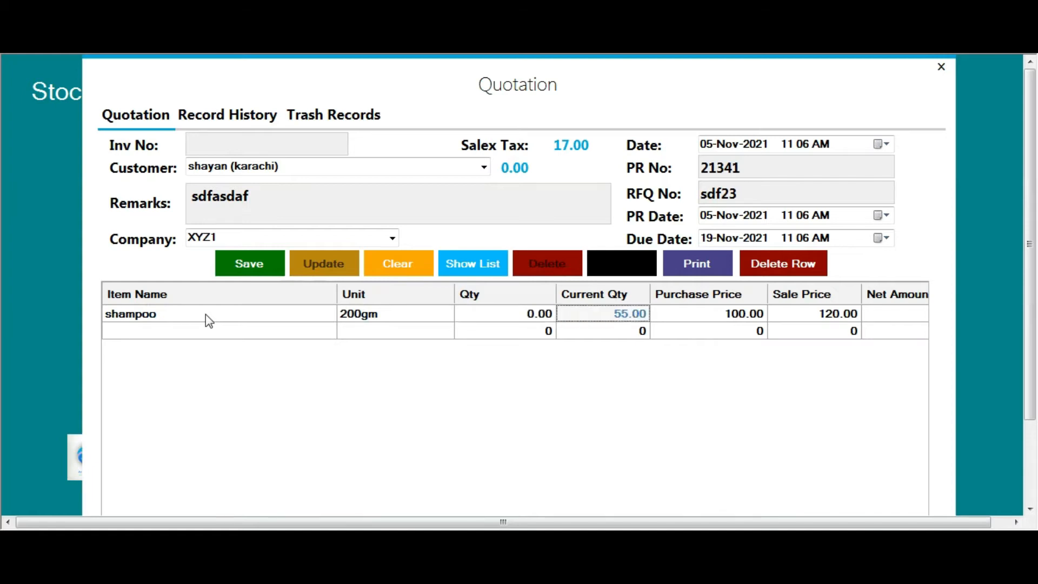
{"action": "key", "text": "Left"}
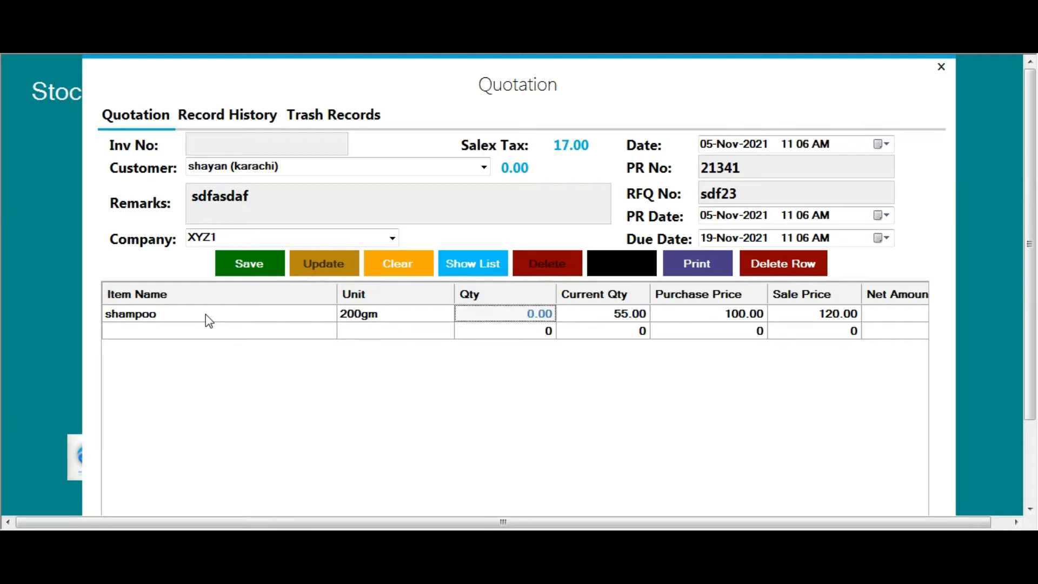
{"action": "type", "text": "5"}
{"action": "key", "text": "Right"}
{"action": "key", "text": "Right"}
{"action": "key", "text": "Right"}
Enter purchase price 120 and sale price 150 for a 750.00 net amount, then save
{"action": "key", "text": "Left"}
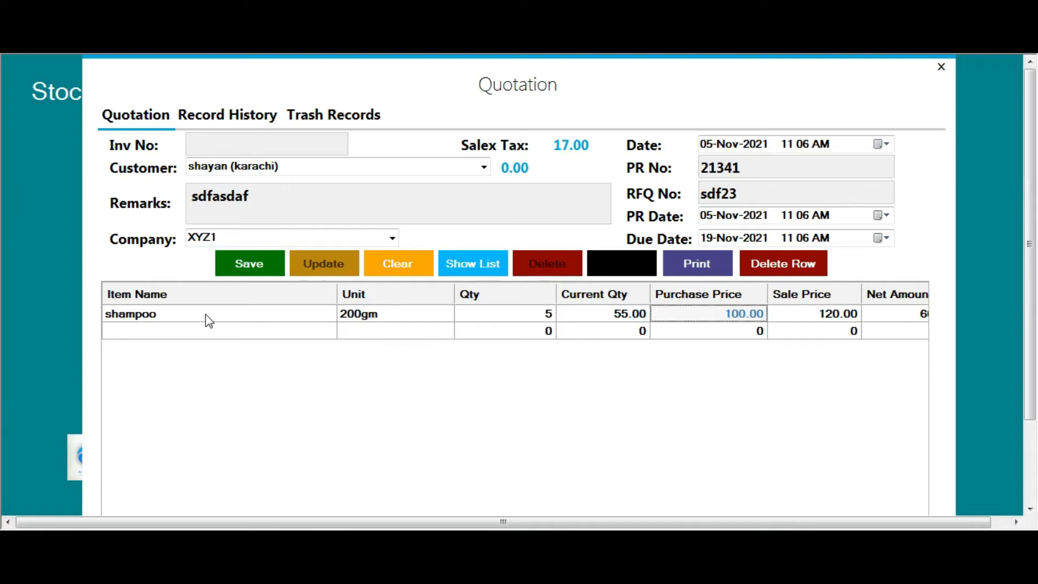
{"action": "key", "text": "Right"}
{"action": "key", "text": "Left"}
{"action": "key", "text": "Right"}
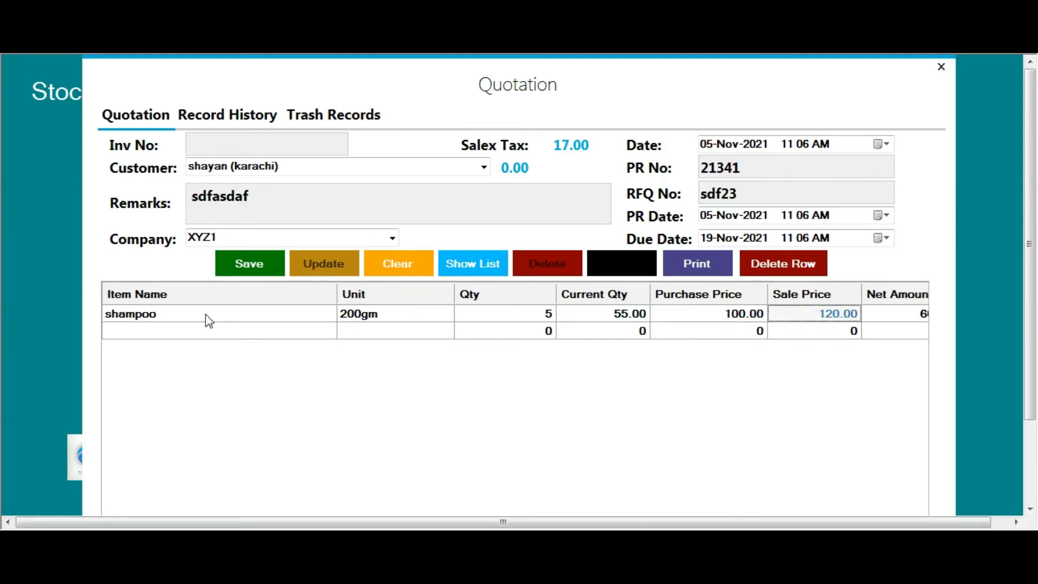
{"action": "key", "text": "Left"}
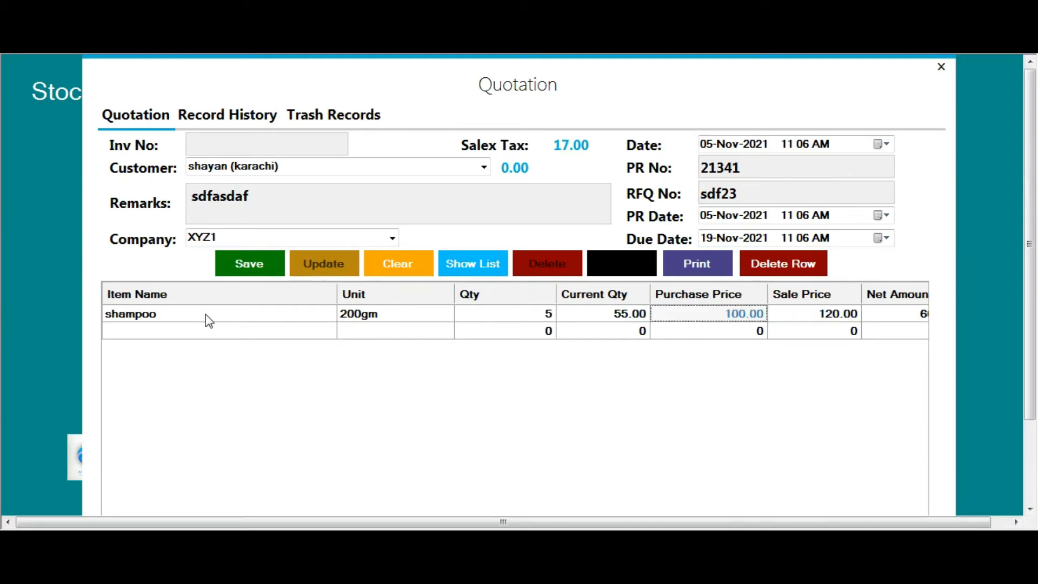
{"action": "type", "text": "120"}
{"action": "key", "text": "Right"}
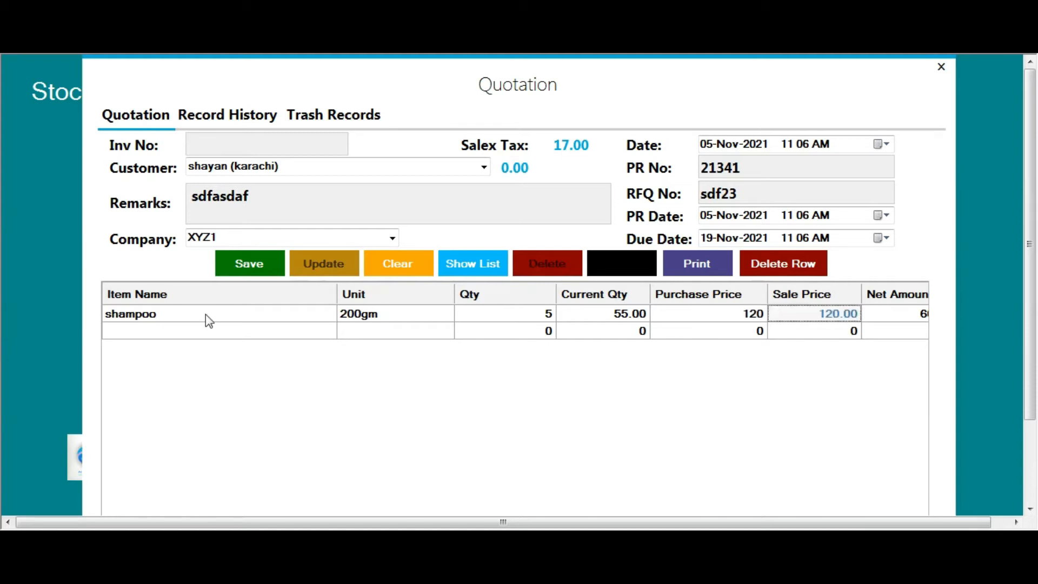
{"action": "type", "text": "150"}
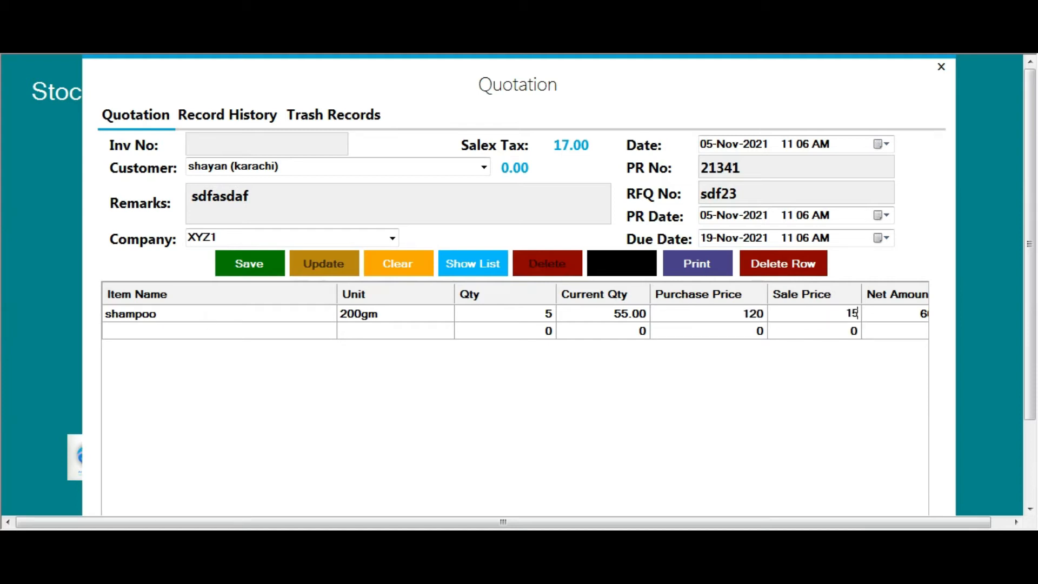
{"action": "key", "text": "Right"}
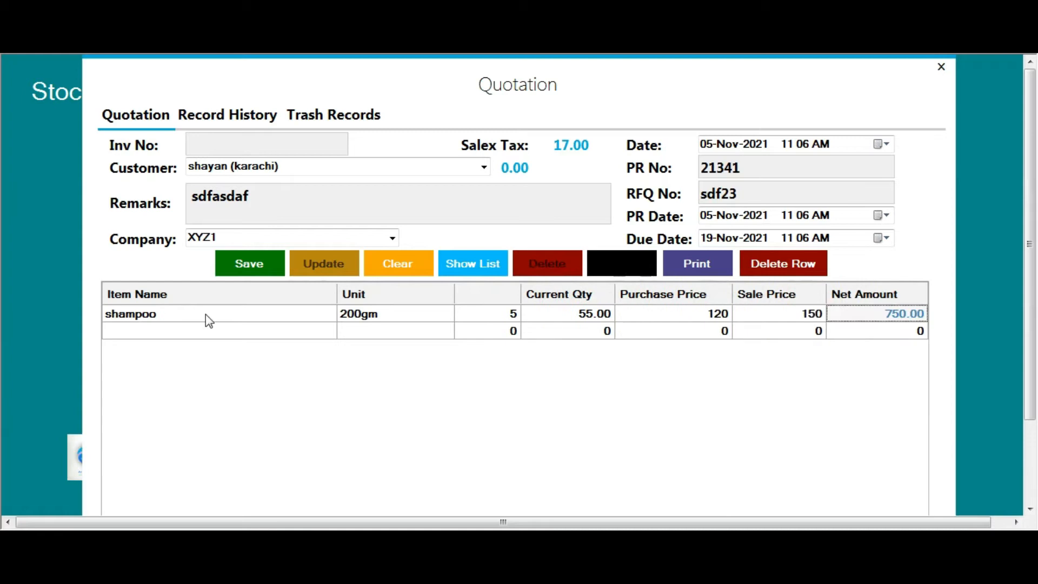
{"action": "key", "text": "Left"}
{"action": "key", "text": "Left"}
{"action": "key", "text": "Left"}
{"action": "key", "text": "Left"}
{"action": "key", "text": "Right"}
{"action": "key", "text": "Right"}
{"action": "key", "text": "Right"}
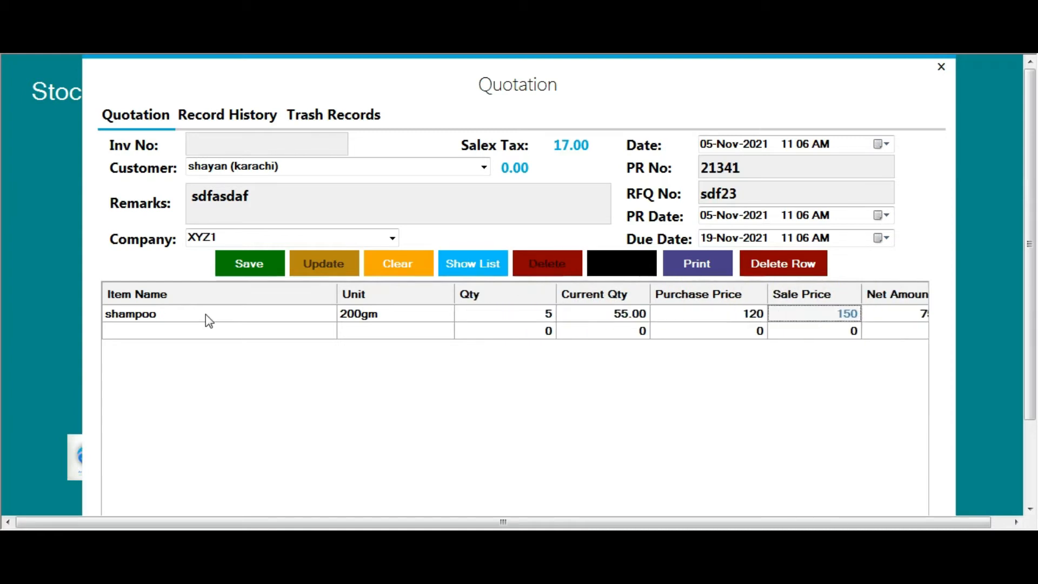
{"action": "key", "text": "Right"}
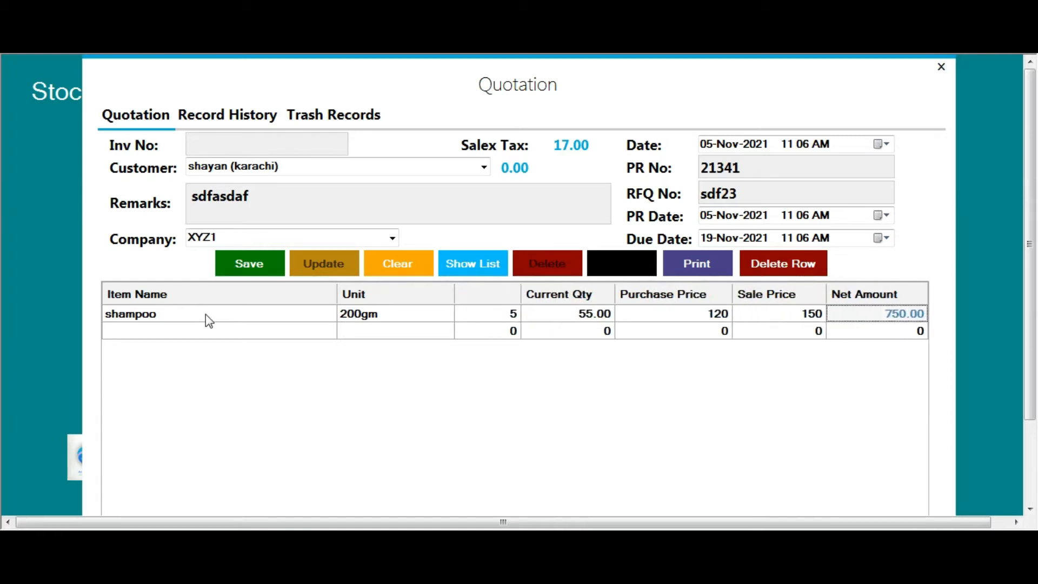
{"action": "key", "text": "Left"}
{"action": "key", "text": "Left"}
{"action": "key", "text": "Right"}
{"action": "key", "text": "Right"}
{"action": "key", "text": "Left"}
{"action": "key", "text": "Left"}
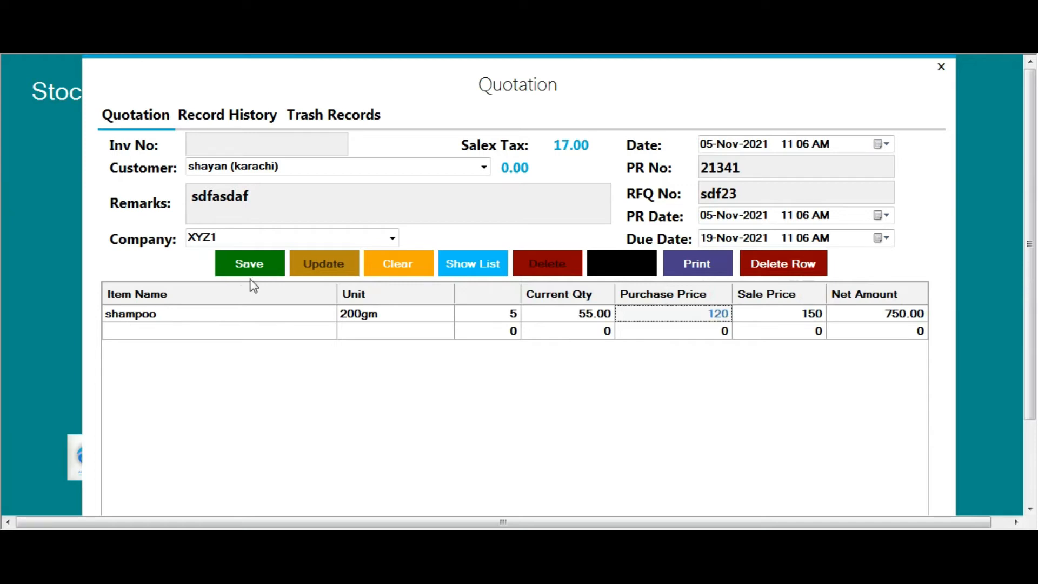
{"action": "left_click", "coordinate": [254, 263]}
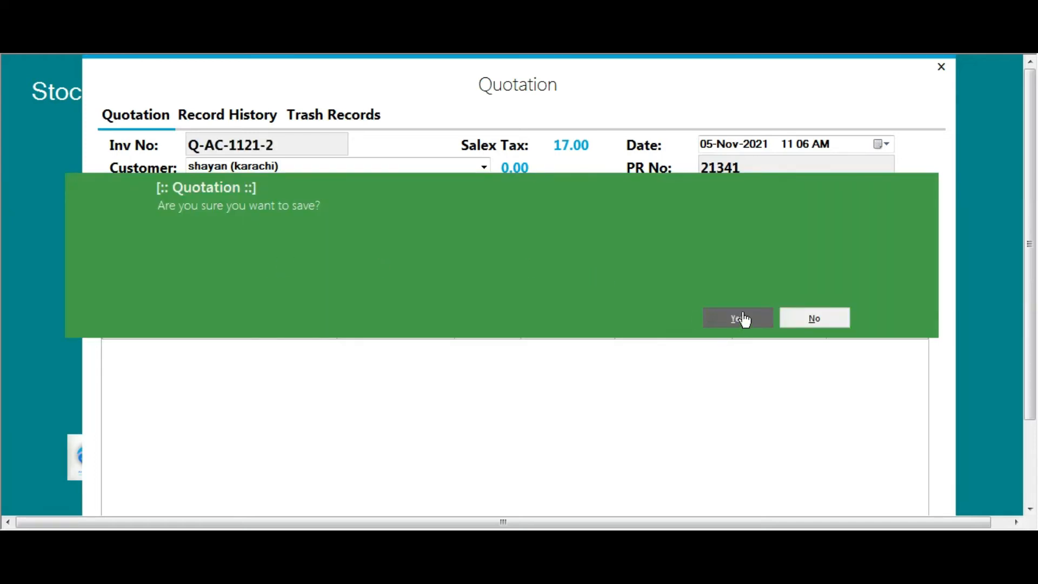
Confirm saving quotation Q-AC-1121-2 and choose to print it
{"action": "left_click", "coordinate": [741, 317]}
{"action": "left_click", "coordinate": [815, 318]}
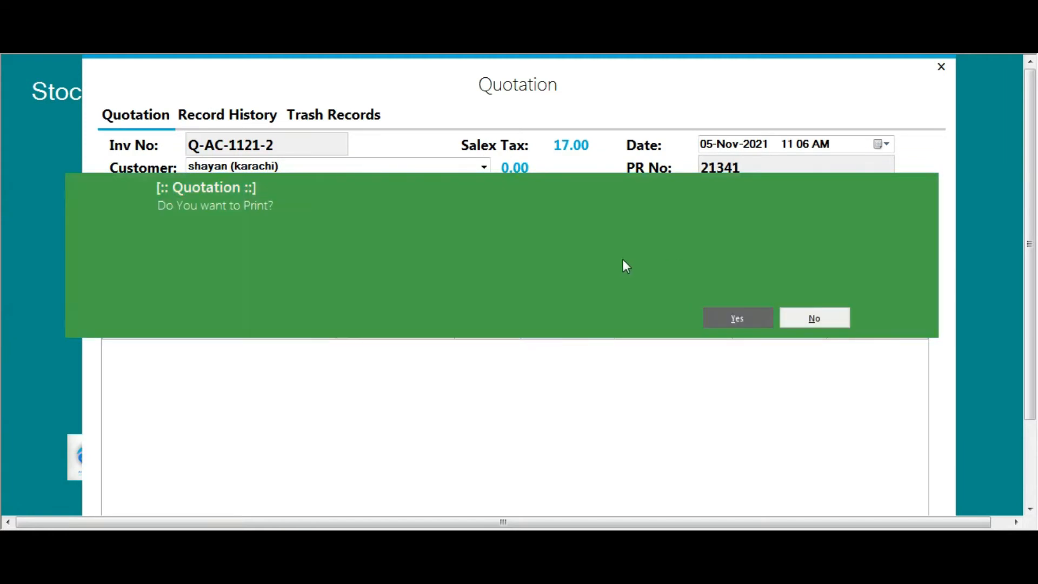
{"action": "left_click", "coordinate": [738, 319]}
Preview the quotation showing 17% GST of 127.50 and total 878.00, then turn GST off
{"action": "left_click", "coordinate": [764, 76]}
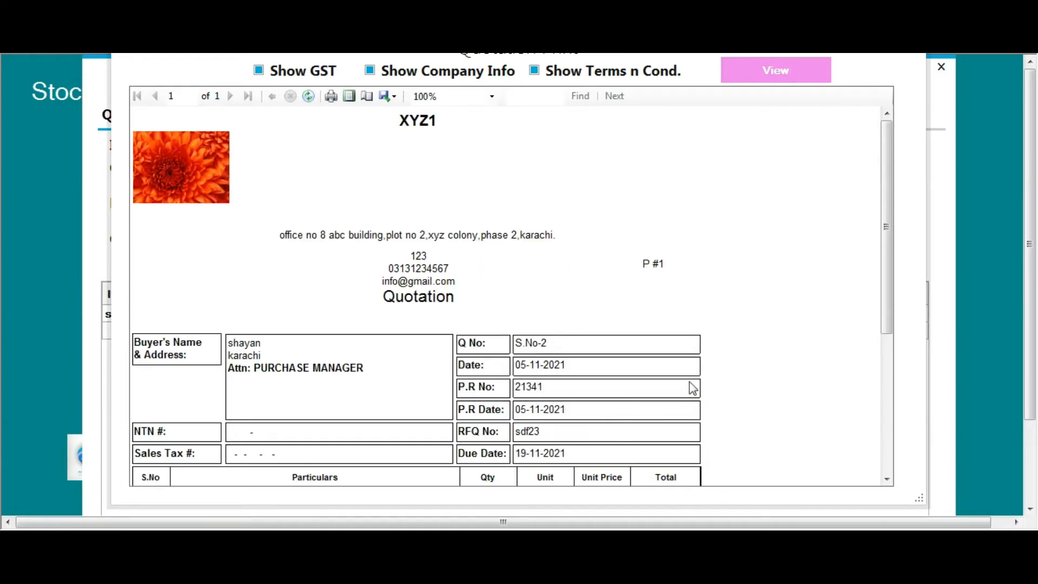
{"action": "scroll", "coordinate": [675, 387], "scroll_direction": "down", "scroll_amount": 2}
{"action": "scroll", "coordinate": [663, 444], "scroll_direction": "down", "scroll_amount": 1}
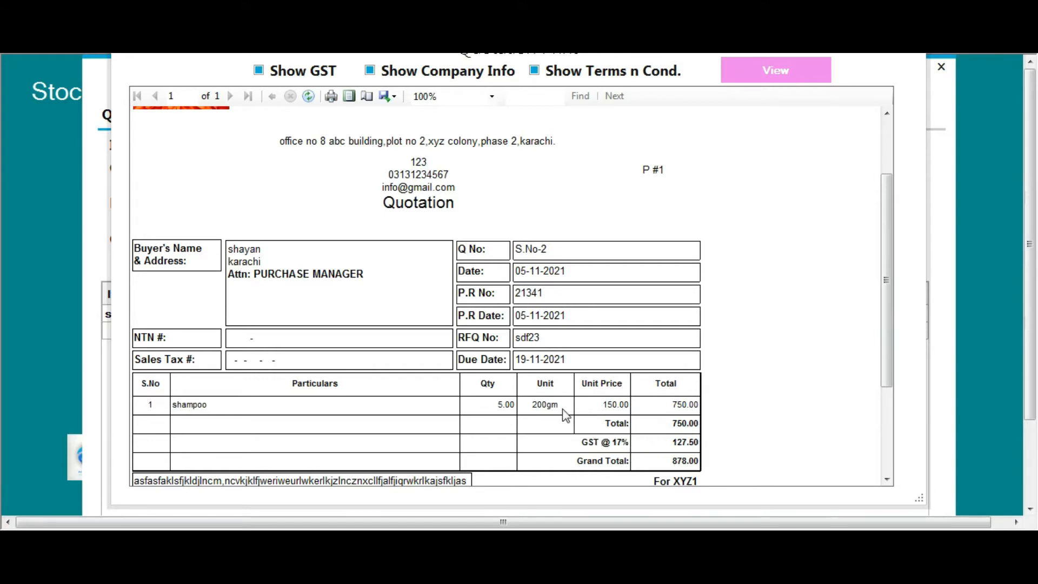
{"action": "left_click", "coordinate": [297, 72]}
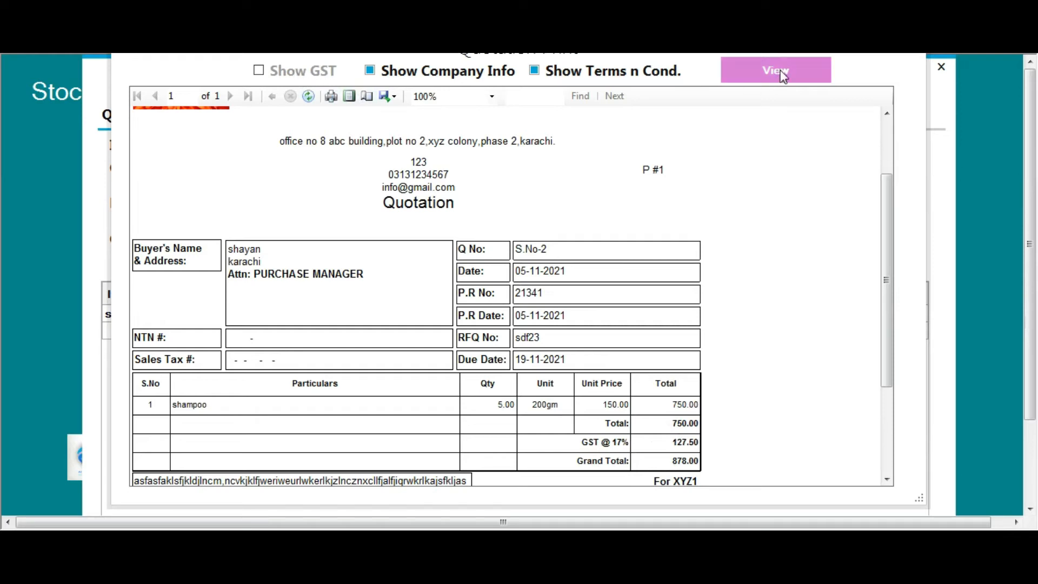
Refresh the preview without GST, totalling 750.00, then close the preview and quotation form
{"action": "left_click", "coordinate": [779, 76]}
{"action": "scroll", "coordinate": [693, 327], "scroll_direction": "down", "scroll_amount": 2}
{"action": "scroll", "coordinate": [694, 327], "scroll_direction": "down", "scroll_amount": 1}
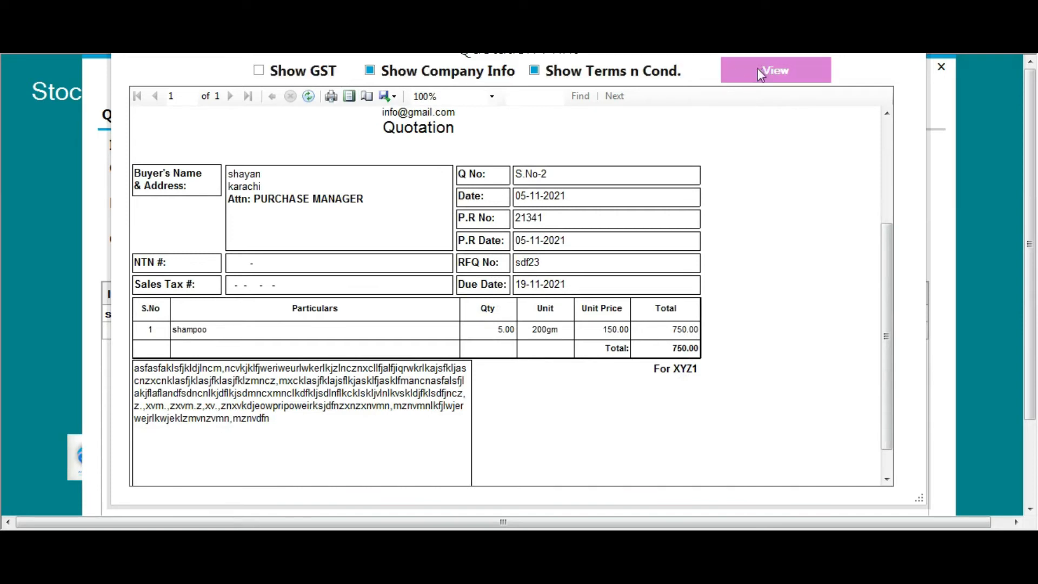
{"action": "left_click_drag", "start_coordinate": [499, 54], "coordinate": [501, 98]}
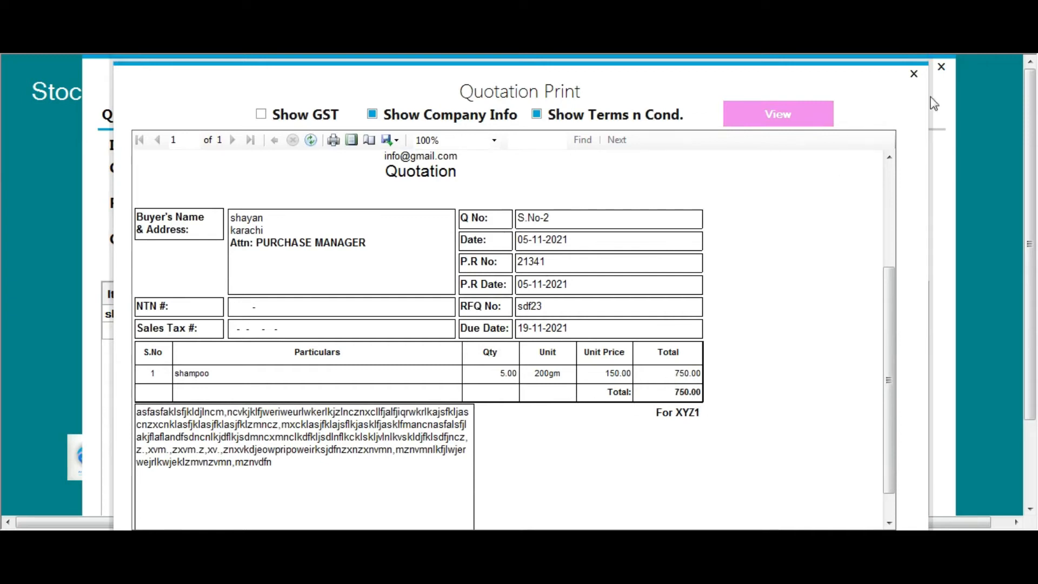
{"action": "left_click", "coordinate": [914, 74]}
{"action": "left_click", "coordinate": [940, 67]}
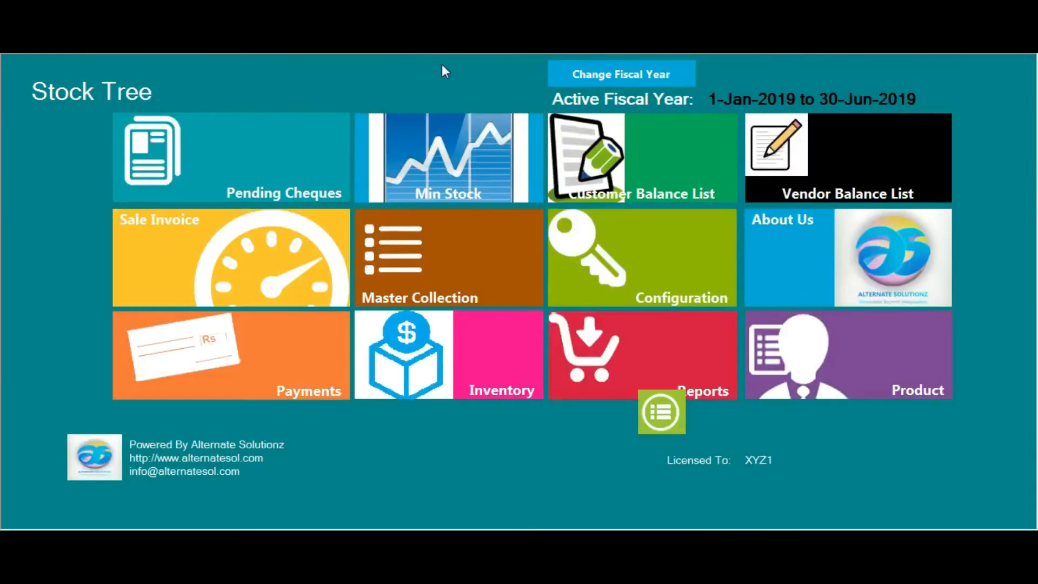
Start a delivery challan for the Karachi customer and enter its PO, RFQ and PR numbers
{"action": "left_click", "coordinate": [335, 48]}
{"action": "left_click", "coordinate": [527, 296]}
{"action": "type", "text": "sg"}
{"action": "key", "text": "BackSpace"}
{"action": "key", "text": "BackSpace"}
{"action": "type", "text": "shay"}
{"action": "key", "text": "Down"}
{"action": "key", "text": "Return"}
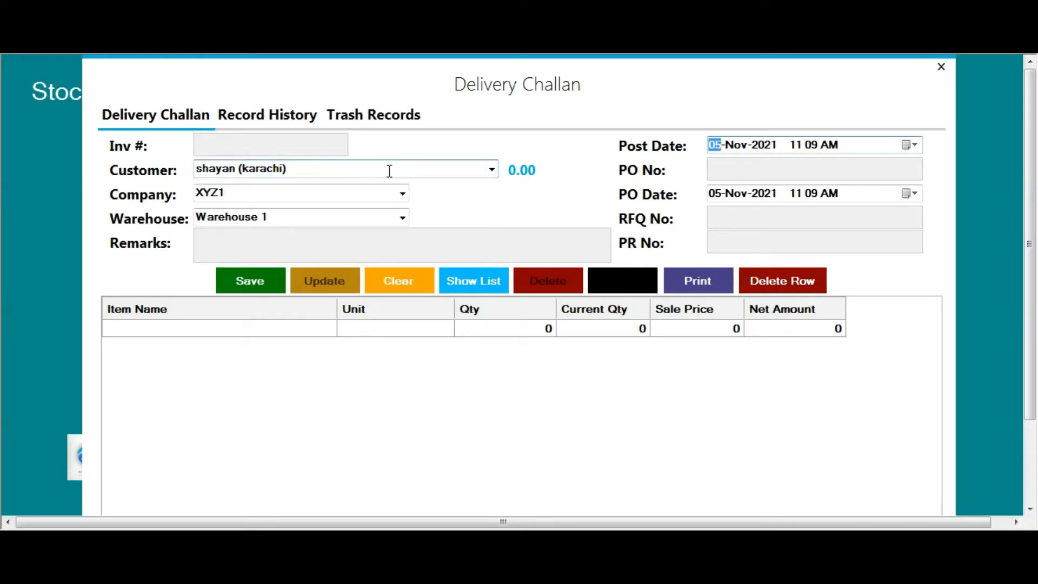
{"action": "left_click", "coordinate": [737, 167]}
{"action": "type", "text": "1234563"}
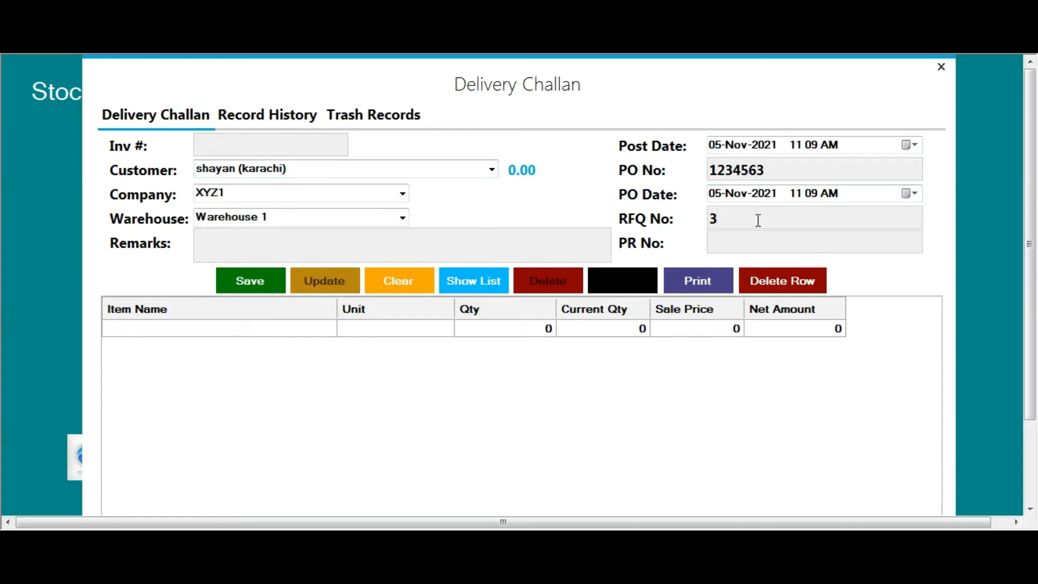
{"action": "type", "text": "23423sfd22123123"}
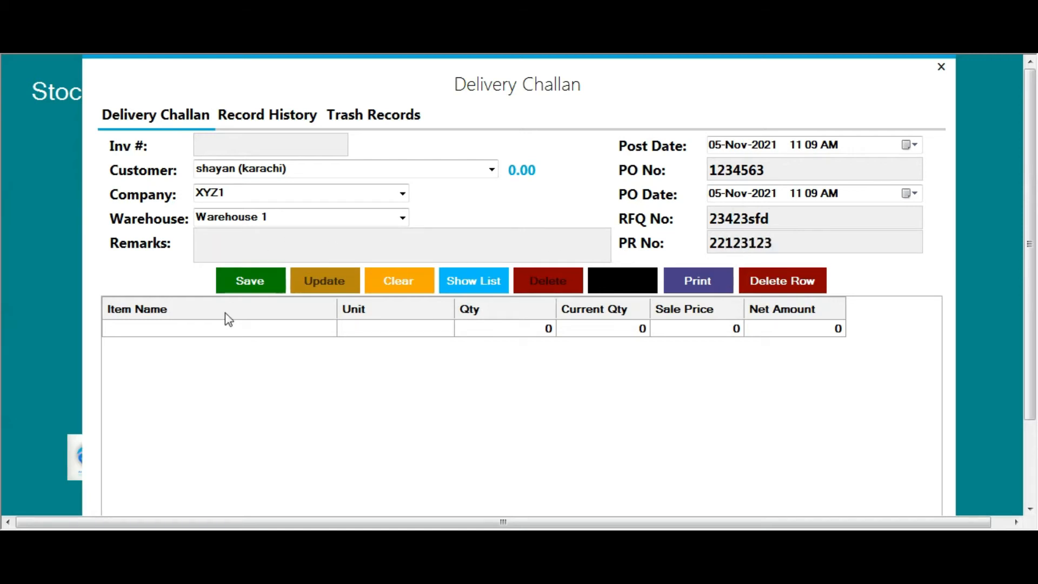
Add 10 shampoo 200gm to the challan with sale price 125
{"action": "left_click", "coordinate": [185, 331]}
{"action": "type", "text": "shampoo"}
{"action": "key", "text": "Down"}
{"action": "key", "text": "Return"}
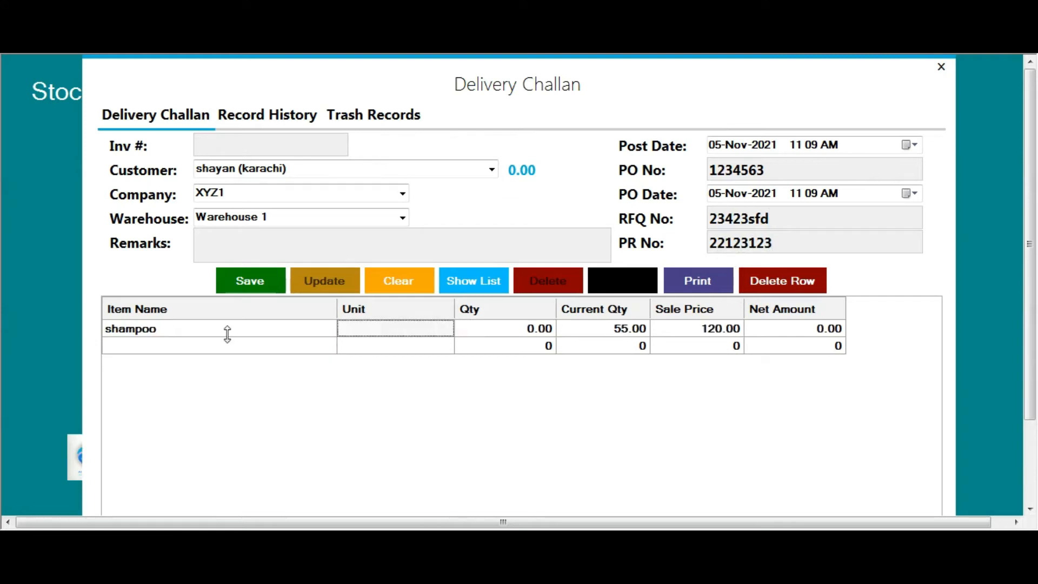
{"action": "type", "text": "200"}
{"action": "key", "text": "Down"}
{"action": "key", "text": "Return"}
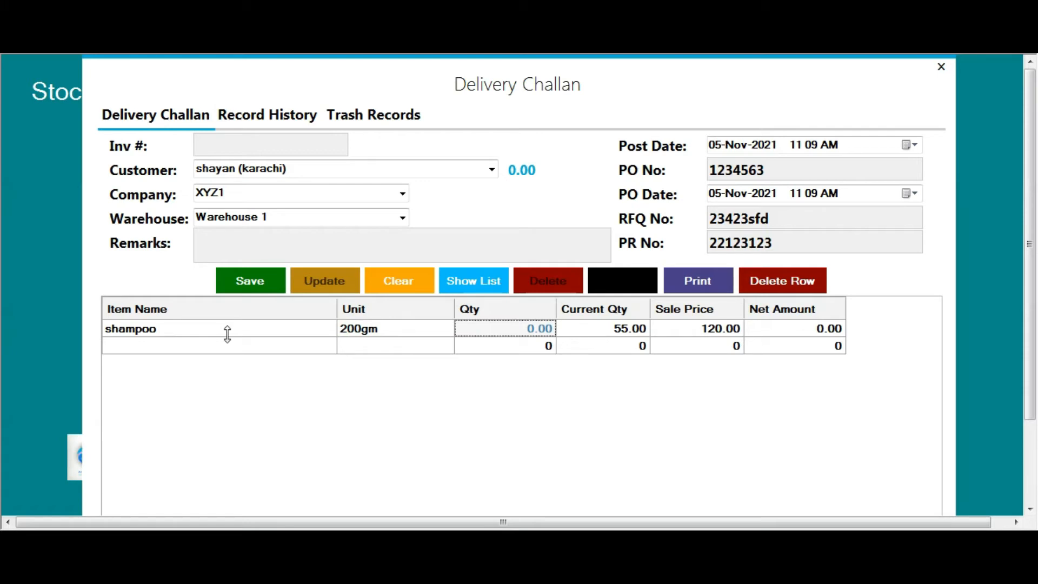
{"action": "type", "text": "10"}
{"action": "key", "text": "Return"}
{"action": "key", "text": "Return"}
{"action": "key", "text": "Return"}
{"action": "key", "text": "Left"}
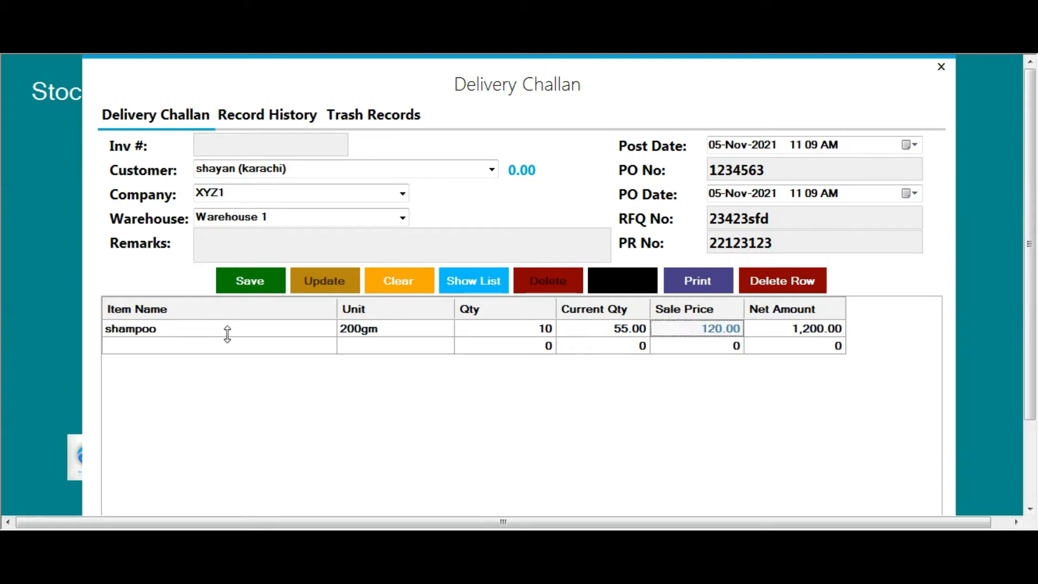
{"action": "type", "text": "125"}
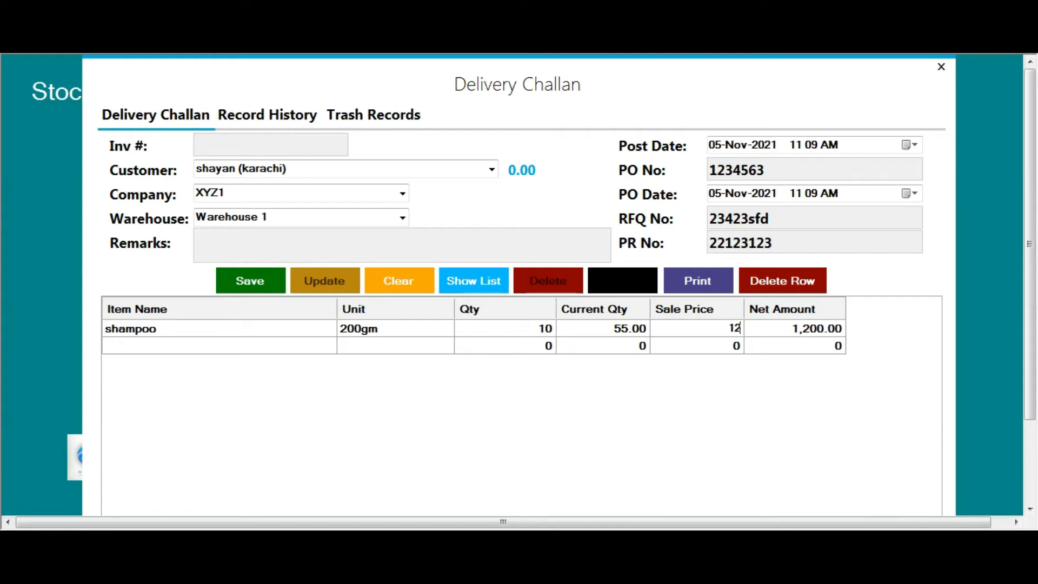
{"action": "key", "text": "Return"}
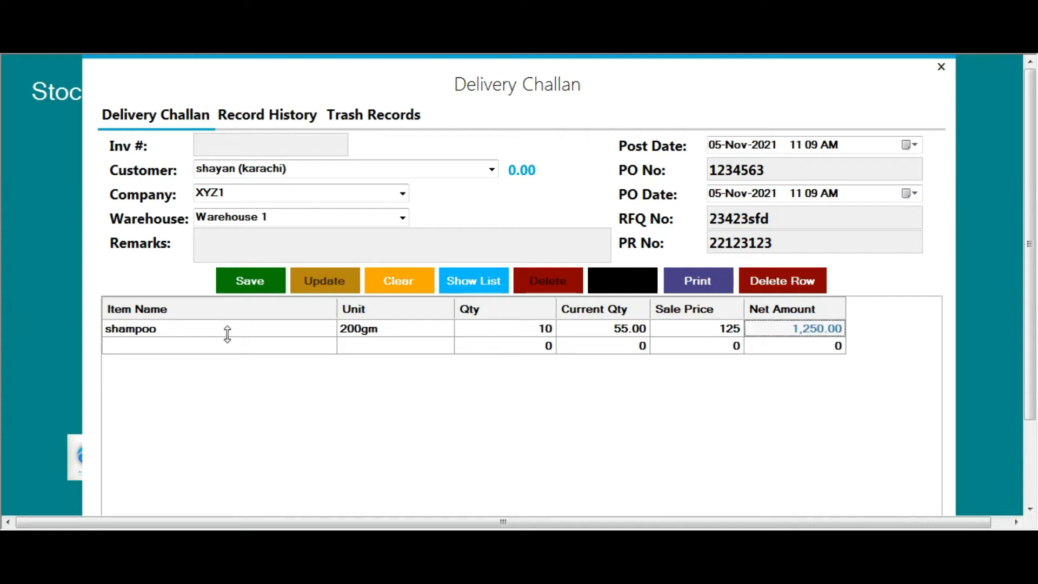
Save delivery challan S No 10, review its print preview, then close the preview
{"action": "key", "text": "ctrl+s"}
{"action": "key", "text": "space"}
{"action": "key", "text": "space"}
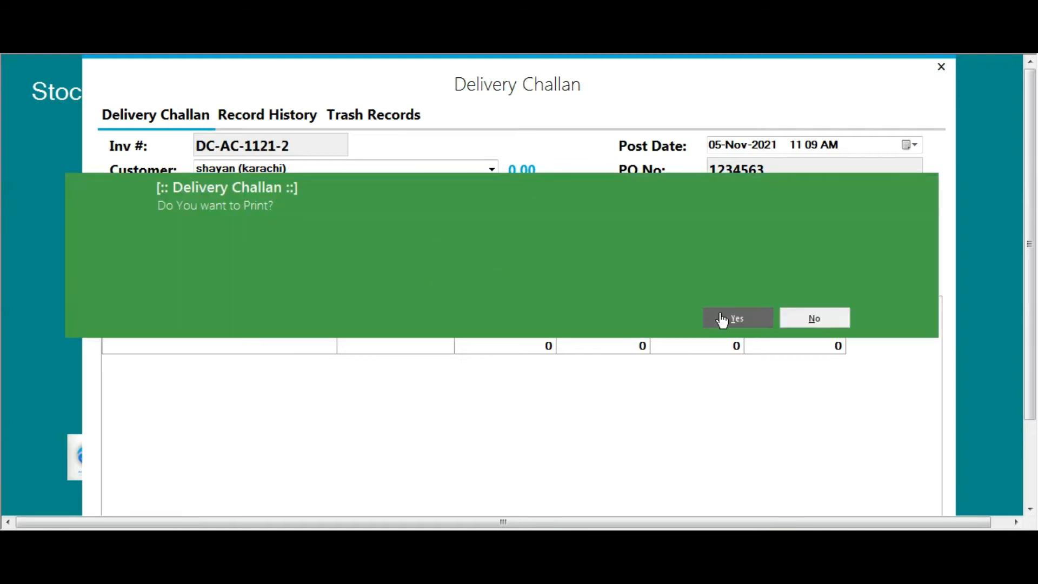
{"action": "left_click", "coordinate": [740, 319]}
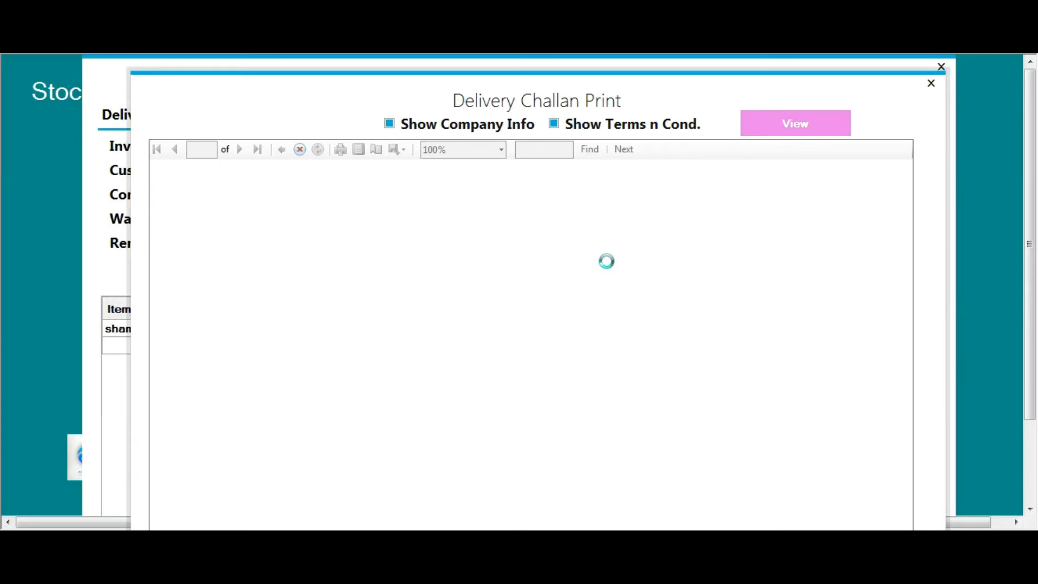
{"action": "scroll", "coordinate": [609, 415], "scroll_direction": "down", "scroll_amount": 3}
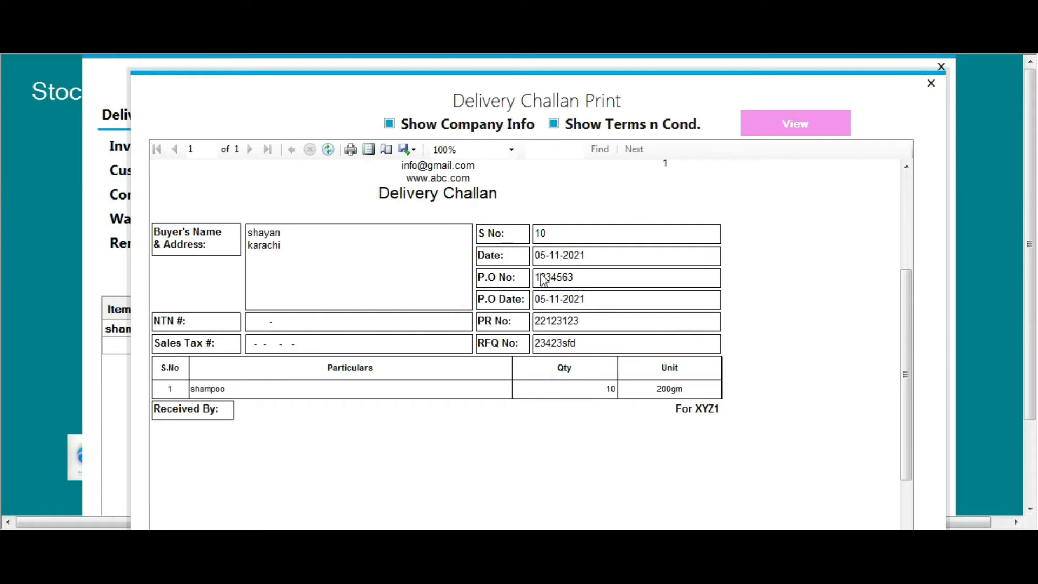
{"action": "scroll", "coordinate": [544, 234], "scroll_direction": "up", "scroll_amount": 3}
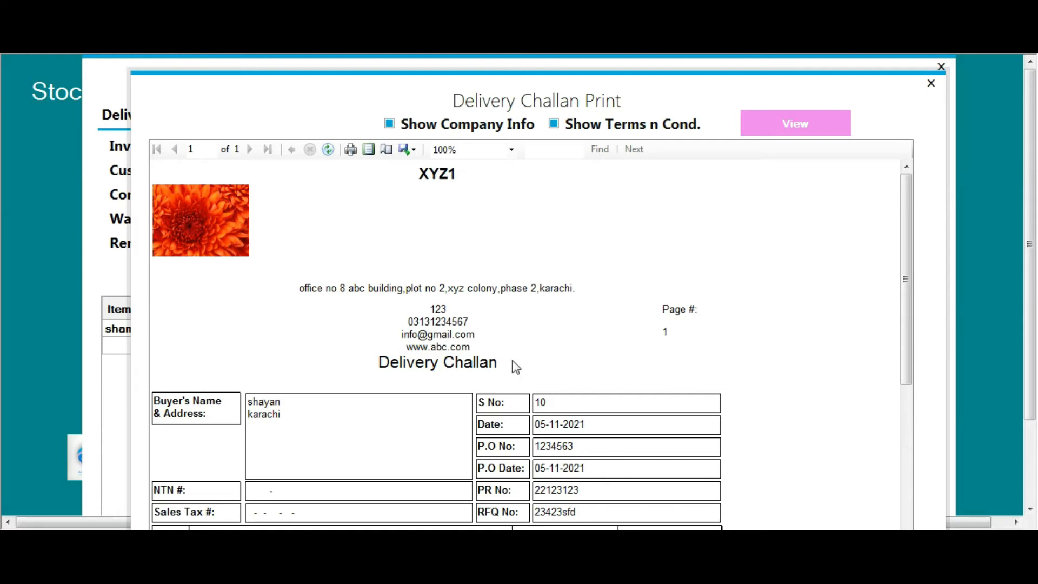
{"action": "scroll", "coordinate": [556, 334], "scroll_direction": "down", "scroll_amount": 3}
{"action": "scroll", "coordinate": [482, 342], "scroll_direction": "down", "scroll_amount": 1}
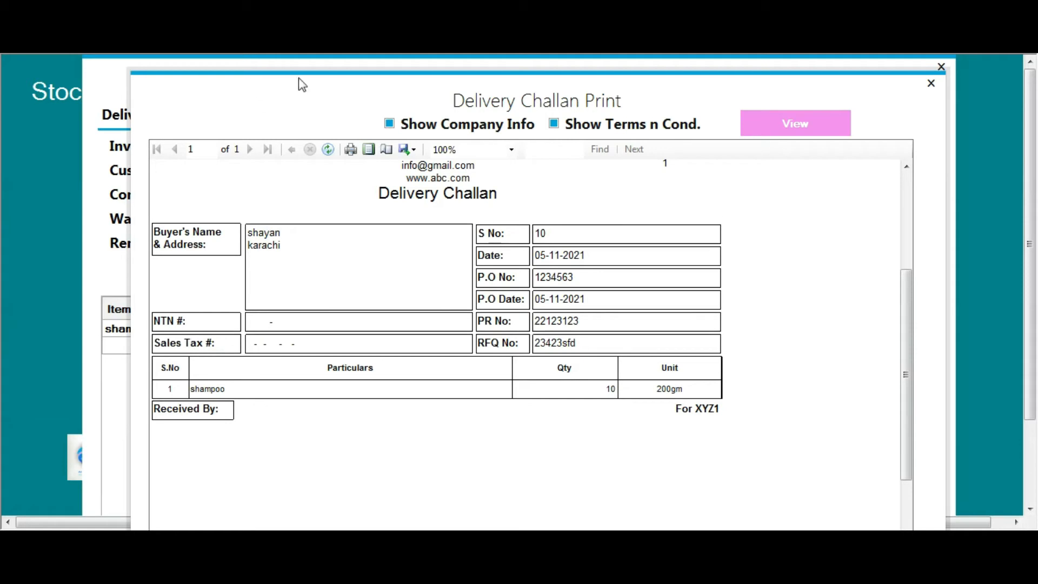
{"action": "left_click", "coordinate": [931, 84]}
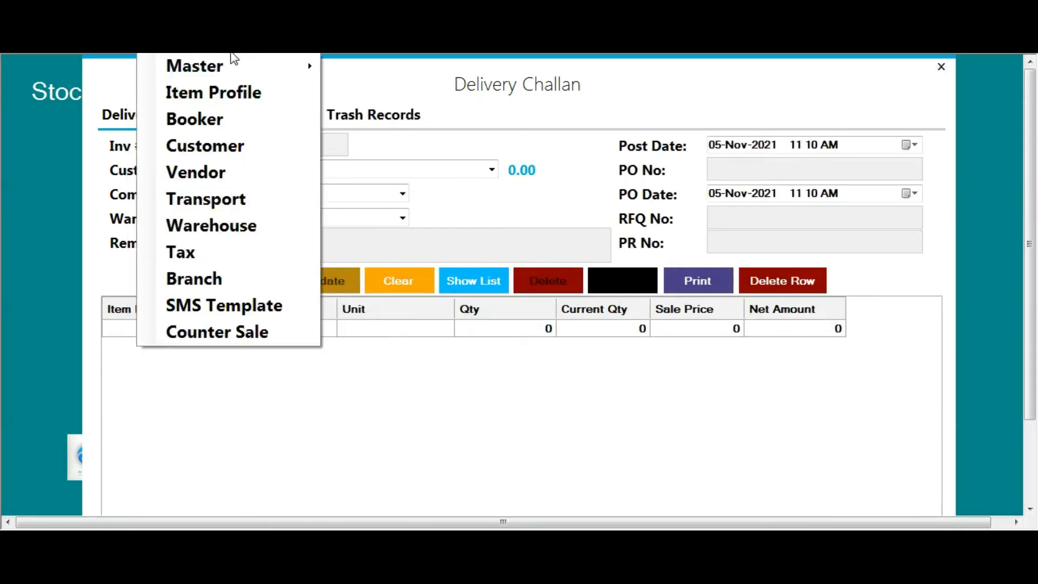
Load the Karachi customer's saved record for editing
{"action": "left_click", "coordinate": [714, 356]}
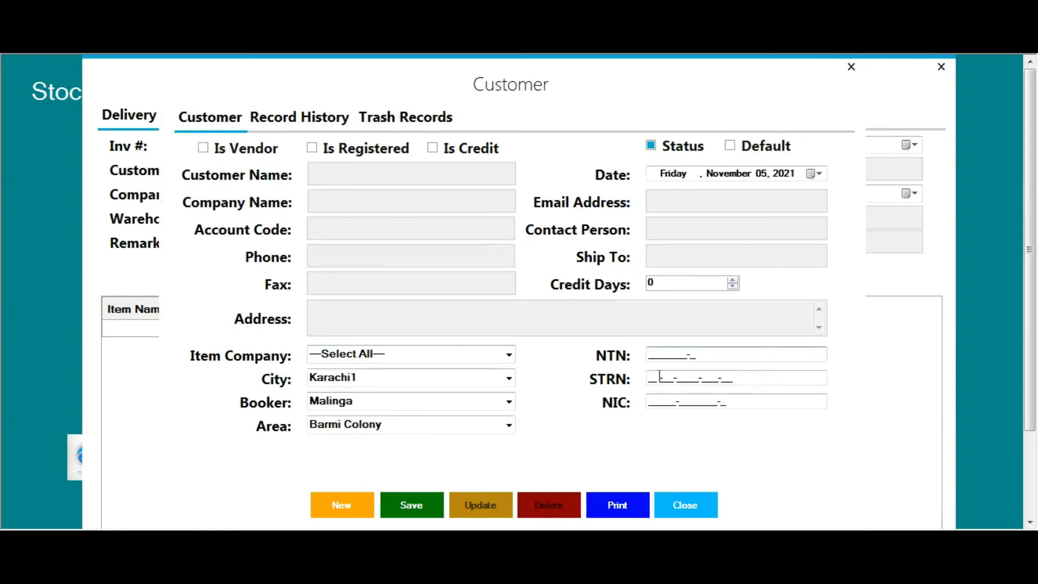
{"action": "left_click", "coordinate": [699, 380]}
{"action": "left_click", "coordinate": [296, 119]}
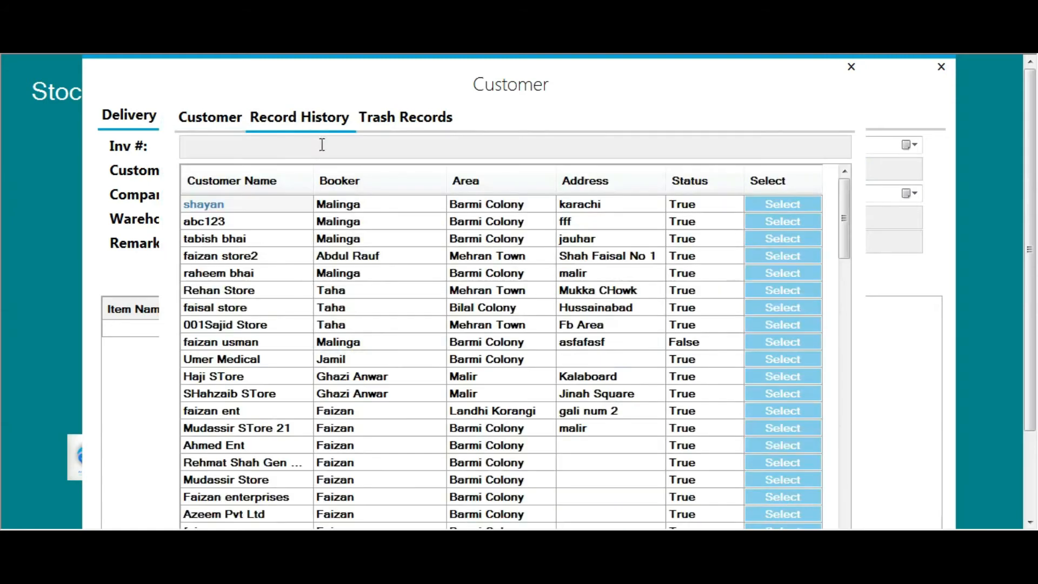
{"action": "left_click", "coordinate": [783, 208]}
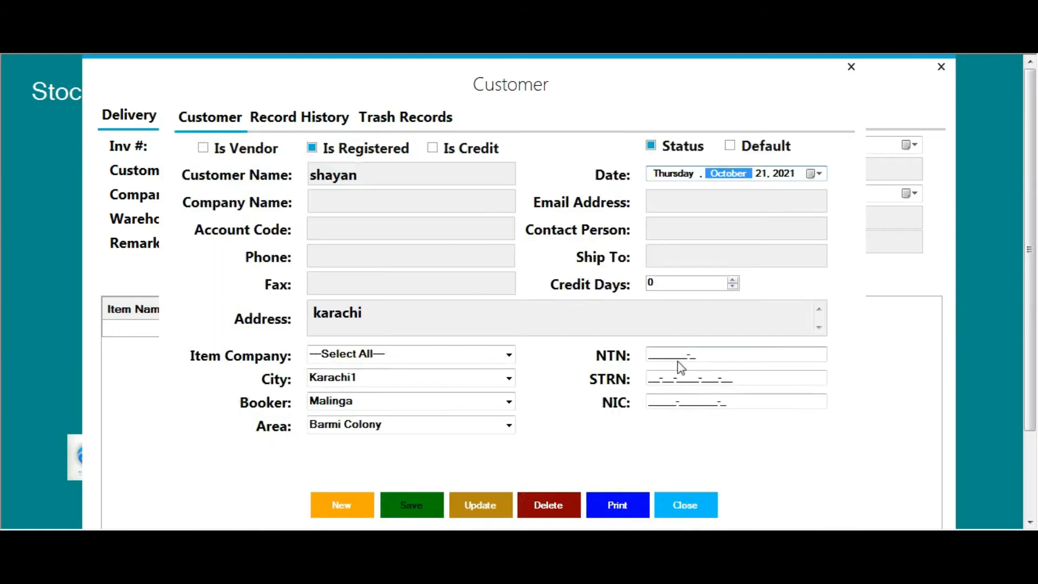
Fill in the customer's NTN, sales tax registration and NIC numbers, update, and close
{"action": "left_click", "coordinate": [662, 359]}
{"action": "left_click", "coordinate": [653, 380]}
{"action": "left_click", "coordinate": [700, 400]}
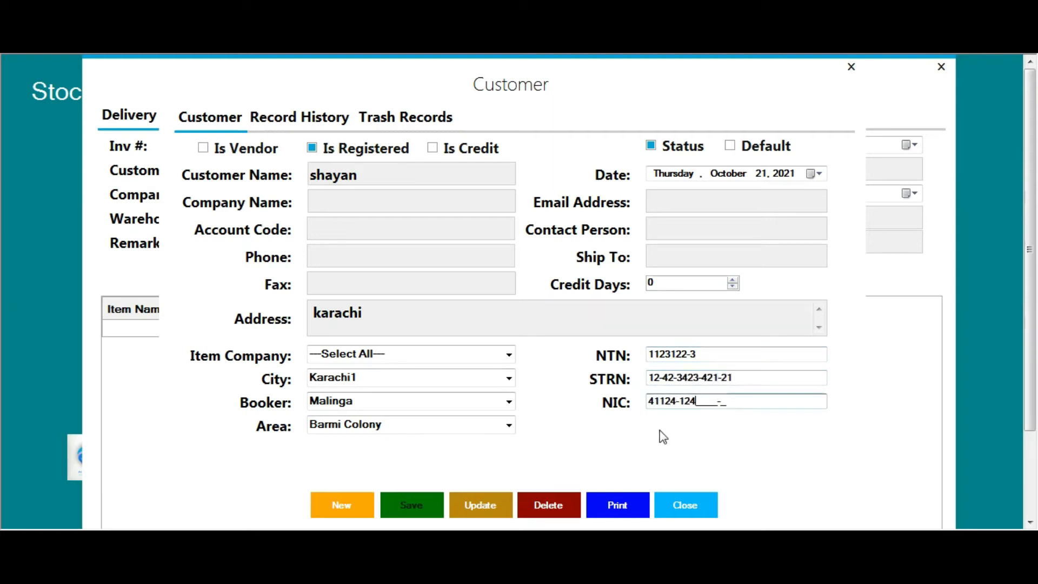
{"action": "left_click", "coordinate": [489, 502]}
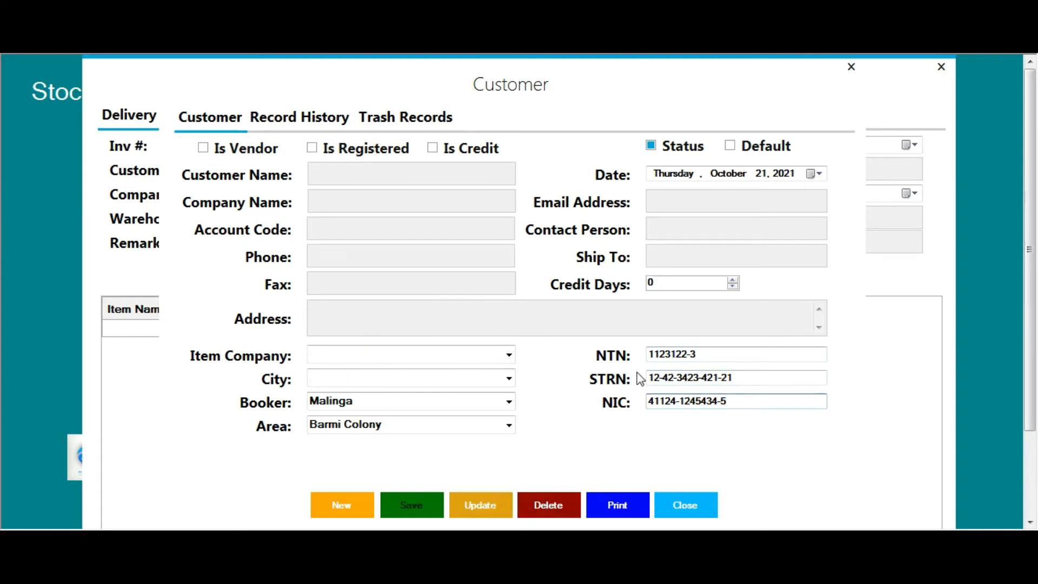
{"action": "left_click", "coordinate": [740, 309]}
{"action": "left_click", "coordinate": [851, 67]}
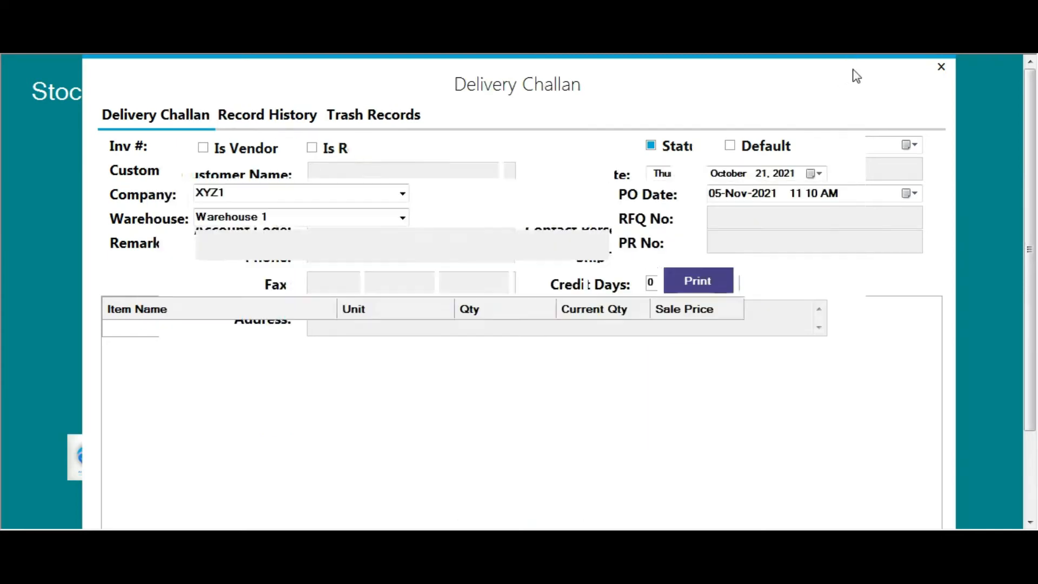
Reload the latest Karachi challan, verify its printout shows NTN and sales tax numbers, then close
{"action": "left_click", "coordinate": [279, 118]}
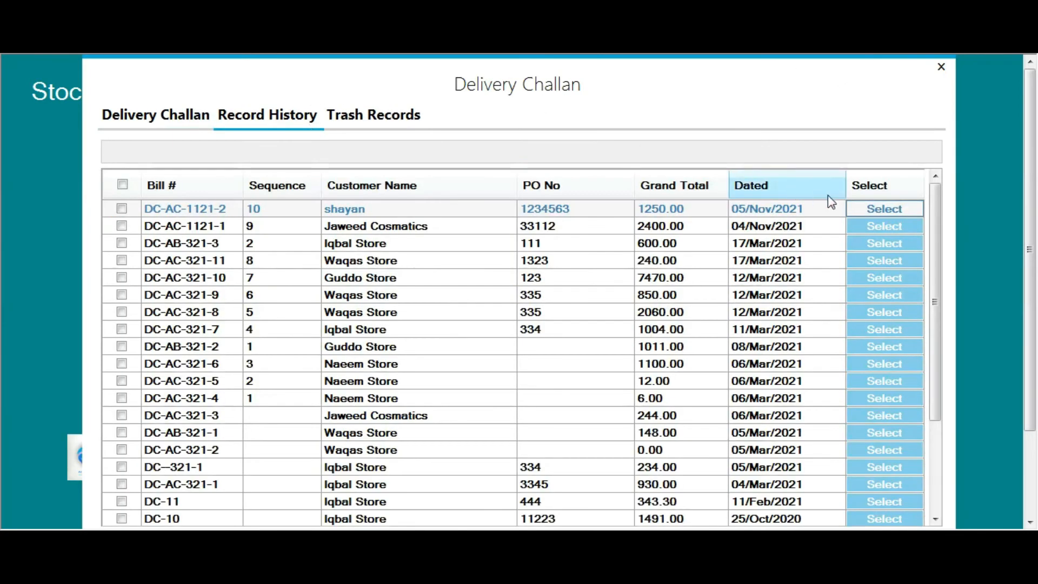
{"action": "left_click", "coordinate": [872, 213]}
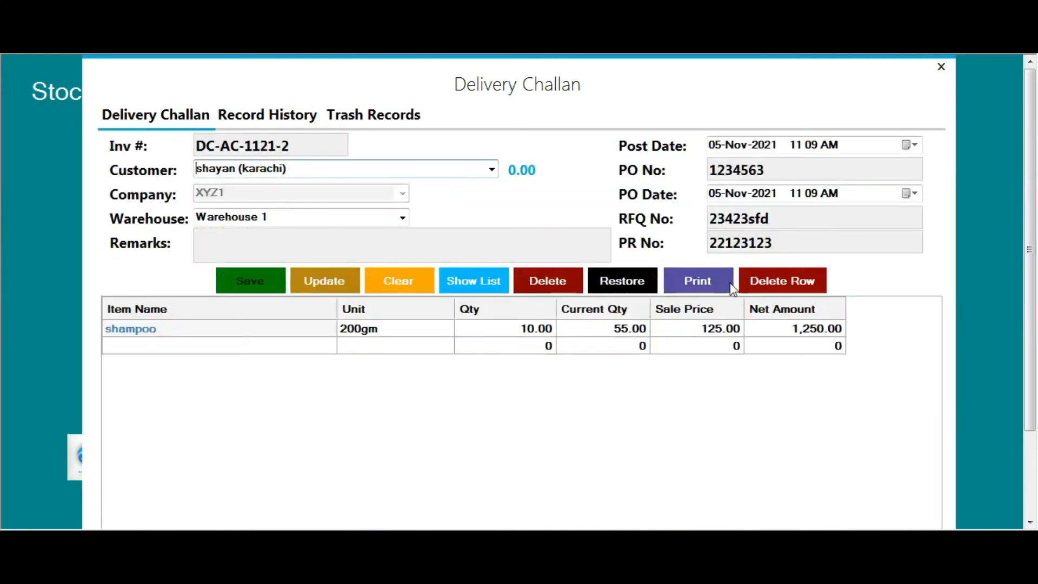
{"action": "left_click", "coordinate": [700, 283]}
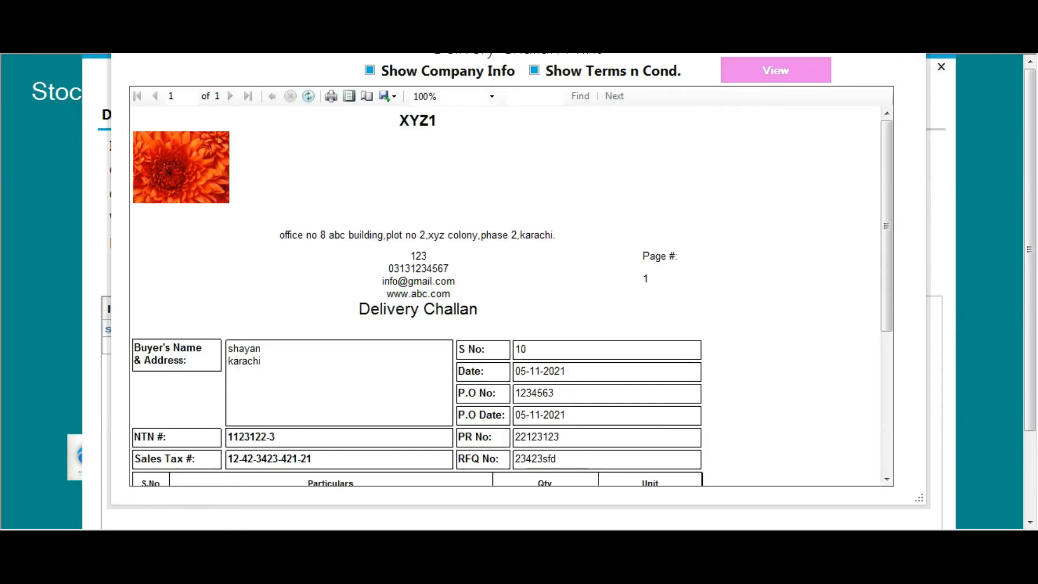
{"action": "left_click_drag", "start_coordinate": [490, 40], "coordinate": [512, 58]}
{"action": "scroll", "coordinate": [346, 416], "scroll_direction": "down", "scroll_amount": 3}
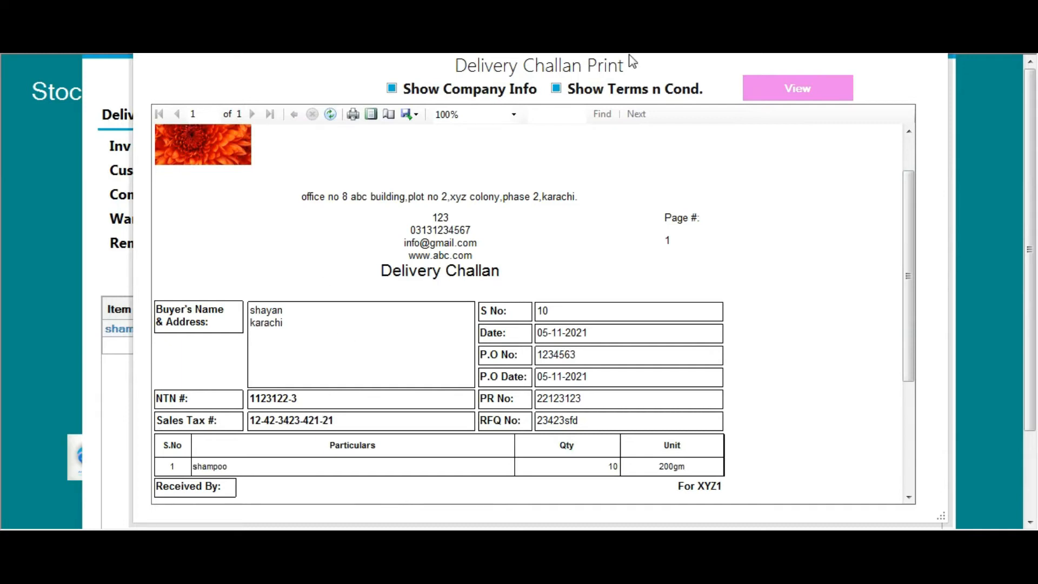
{"action": "left_click_drag", "start_coordinate": [633, 61], "coordinate": [631, 81]}
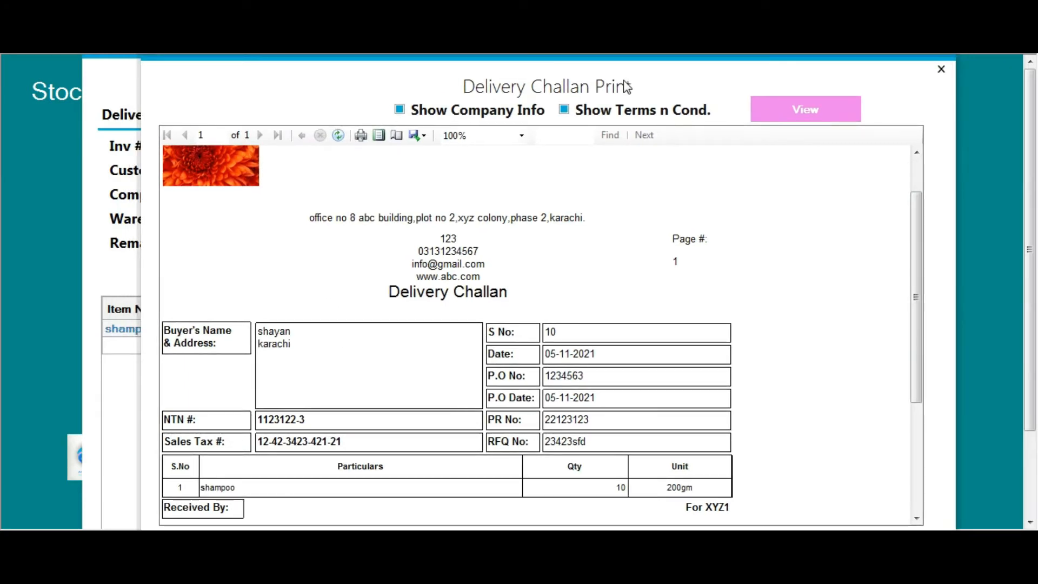
{"action": "left_click", "coordinate": [941, 69]}
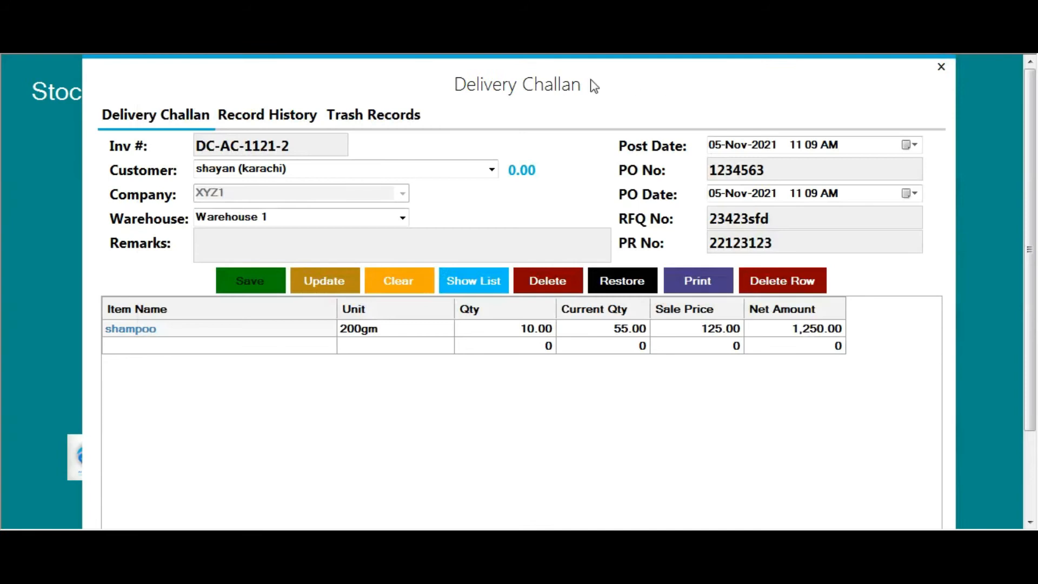
{"action": "left_click", "coordinate": [941, 67]}
Open a Sales Tax Invoice Against P.O for the Karachi customer
{"action": "left_click", "coordinate": [400, 354]}
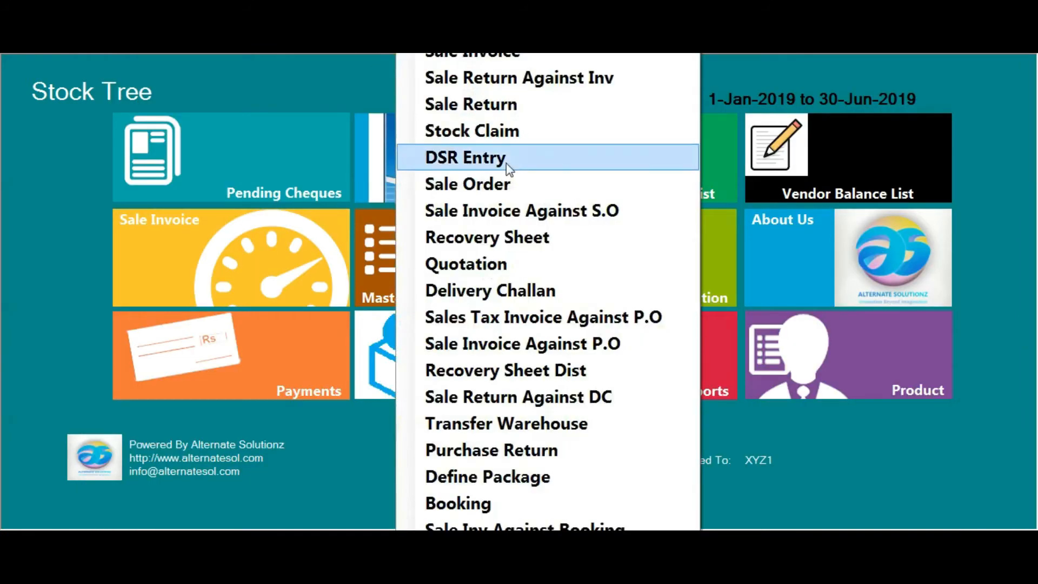
{"action": "left_click", "coordinate": [557, 317]}
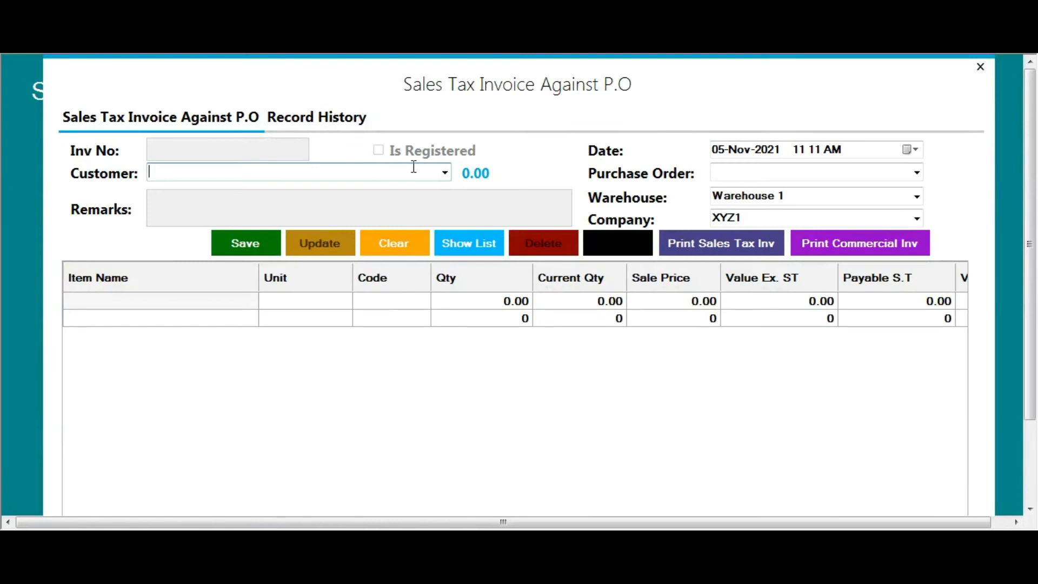
{"action": "type", "text": "shayan (karachi"}
{"action": "key", "text": "Return"}
{"action": "key", "text": "Tab"}
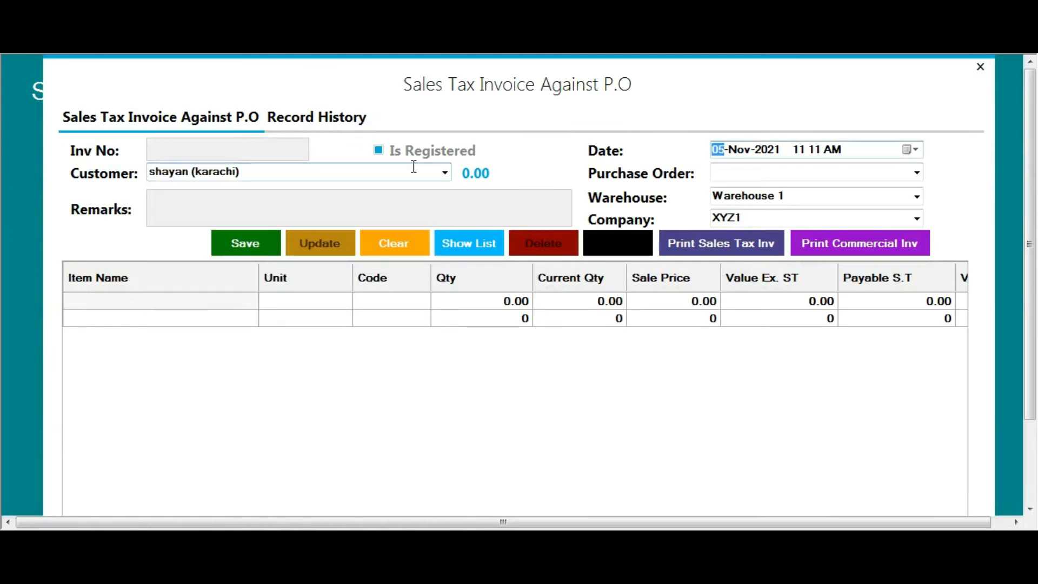
Look over the customer's purchase orders, then dismiss the list
{"action": "left_click", "coordinate": [917, 172]}
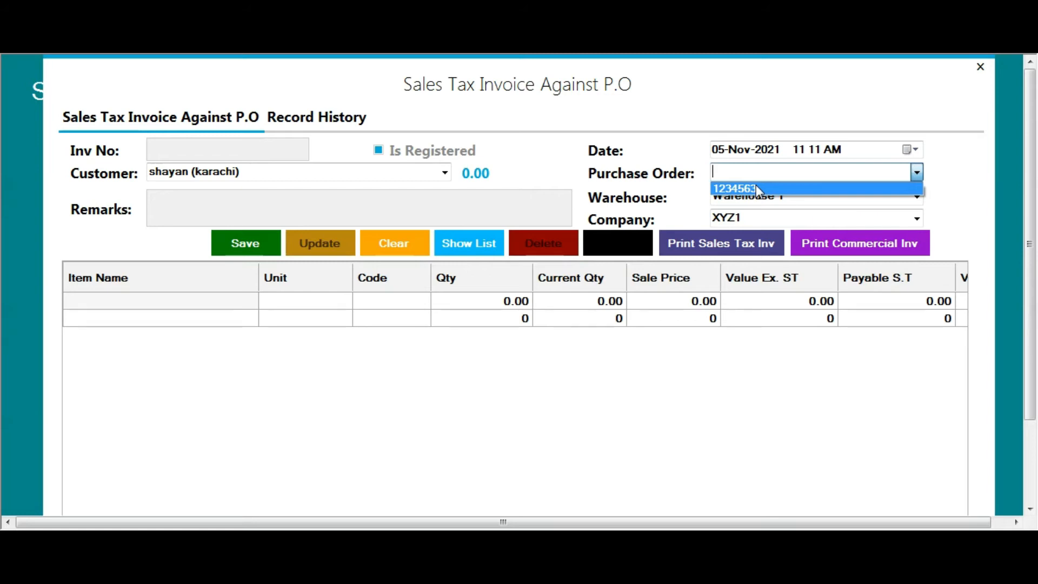
{"action": "left_click", "coordinate": [432, 48]}
{"action": "left_click", "coordinate": [433, 47]}
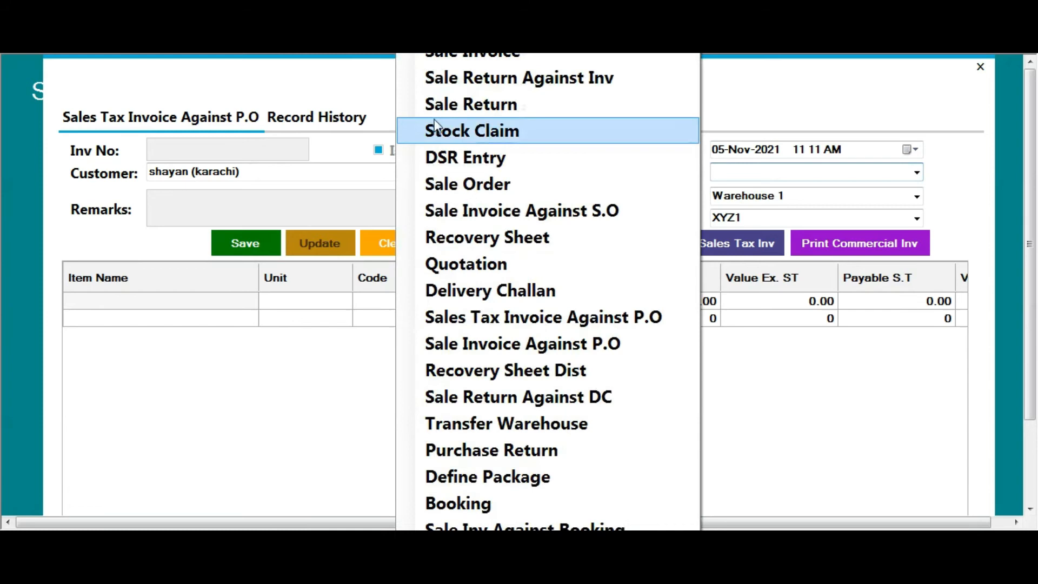
Review delivery challan DC-AC-1121-2 (10 shampoo, net 1,250.00) from Record History, then close it
{"action": "left_click", "coordinate": [510, 291]}
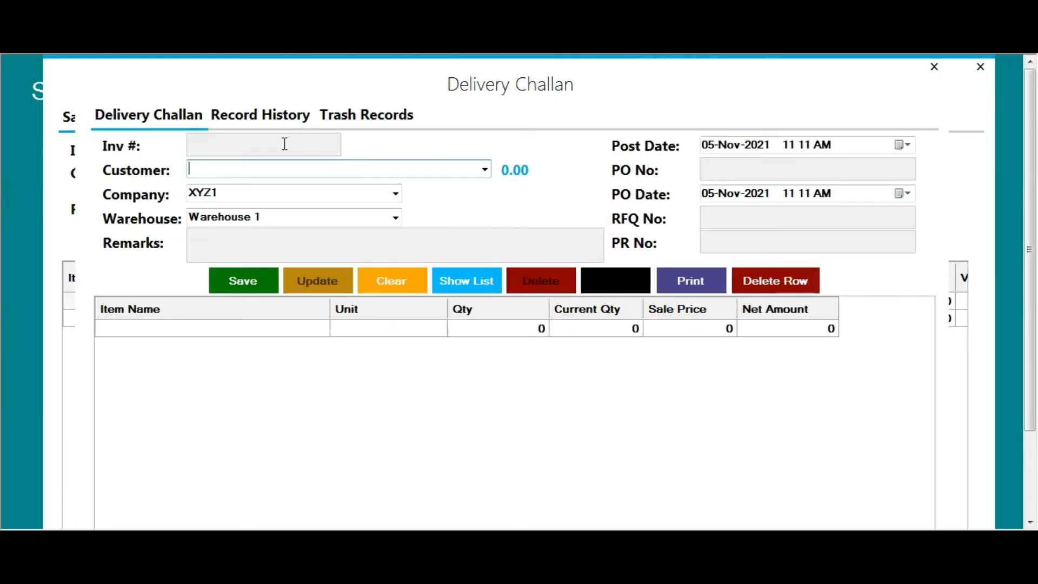
{"action": "left_click", "coordinate": [257, 120]}
{"action": "left_click", "coordinate": [887, 206]}
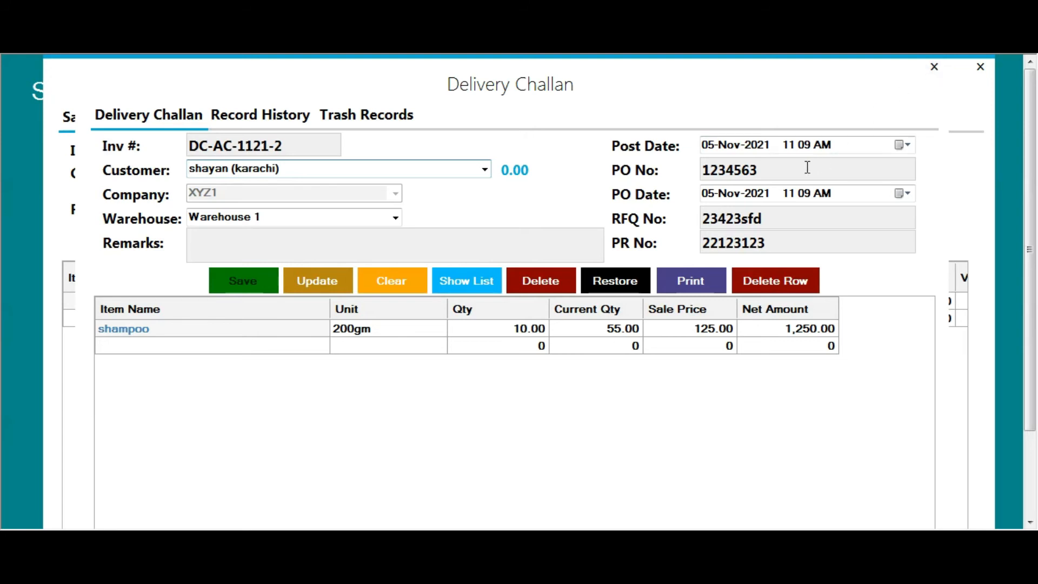
{"action": "left_click", "coordinate": [933, 67]}
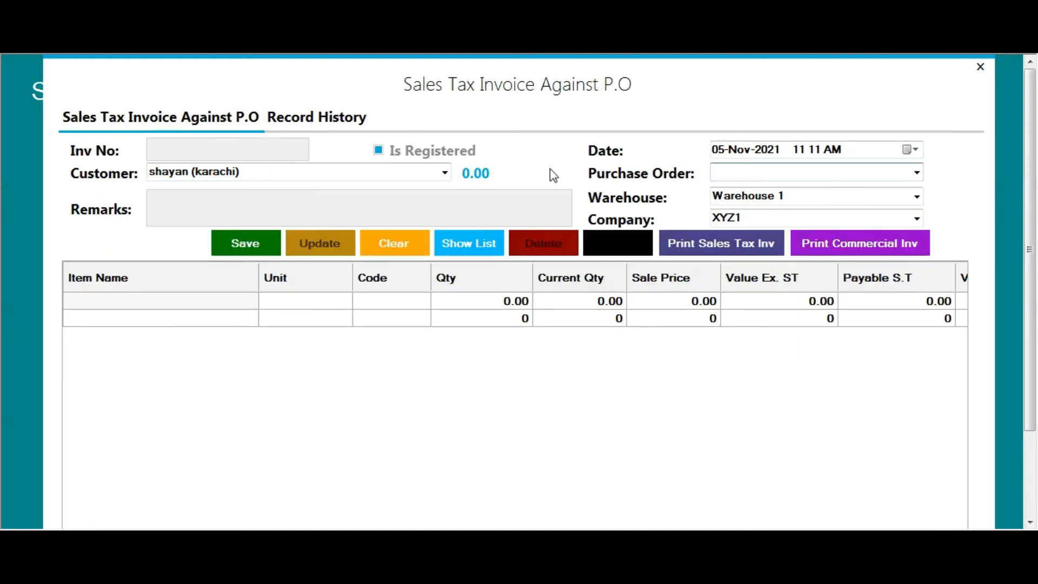
Load purchase order 1234563 into the invoice and give the shampoo line code 1233
{"action": "left_click", "coordinate": [917, 173]}
{"action": "left_click", "coordinate": [777, 185]}
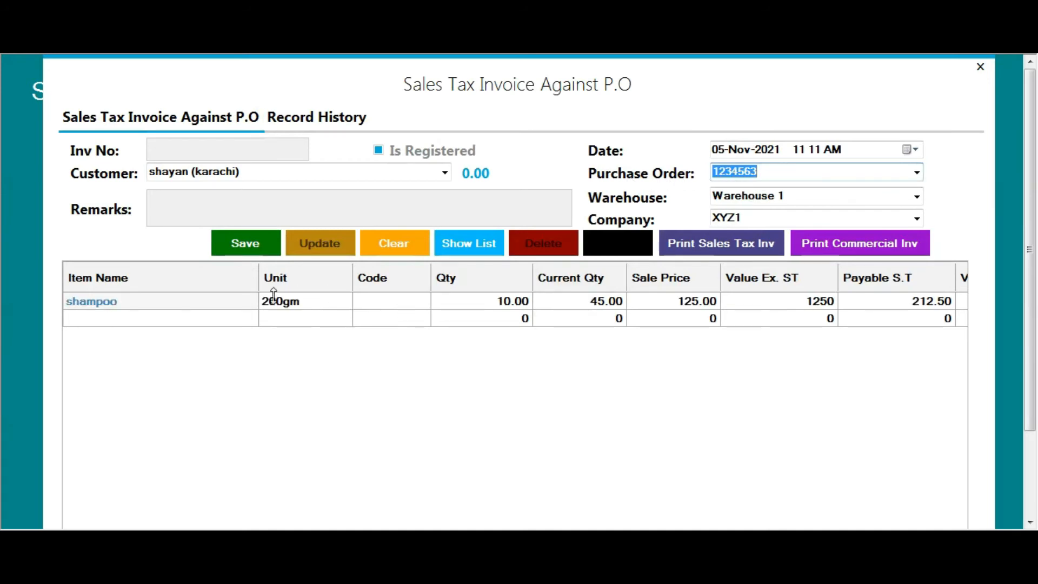
{"action": "left_click", "coordinate": [413, 307]}
{"action": "type", "text": "1233"}
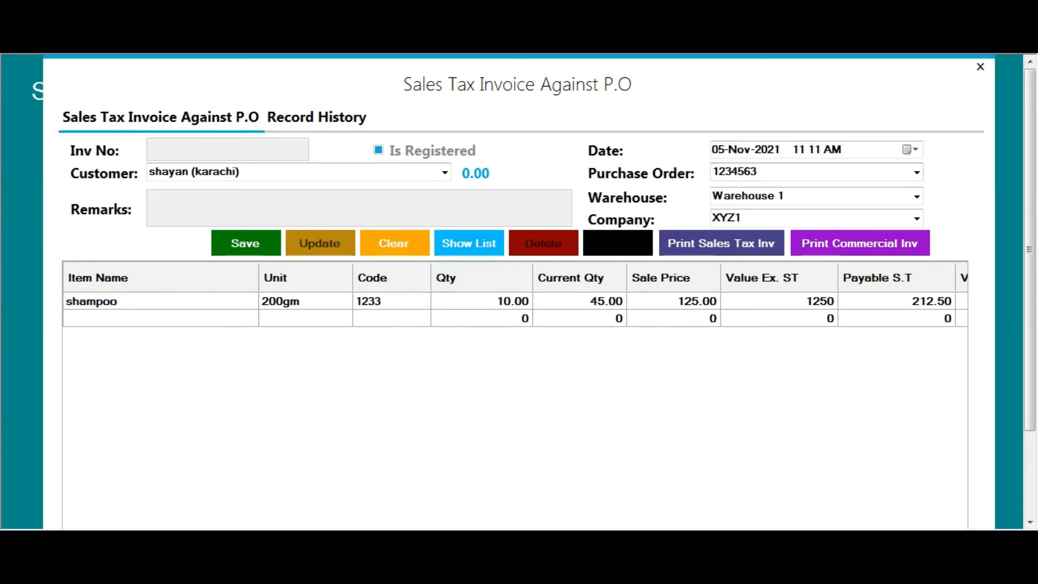
{"action": "key", "text": "Tab"}
{"action": "key", "text": "shift+Tab"}
{"action": "key", "text": "shift+Tab"}
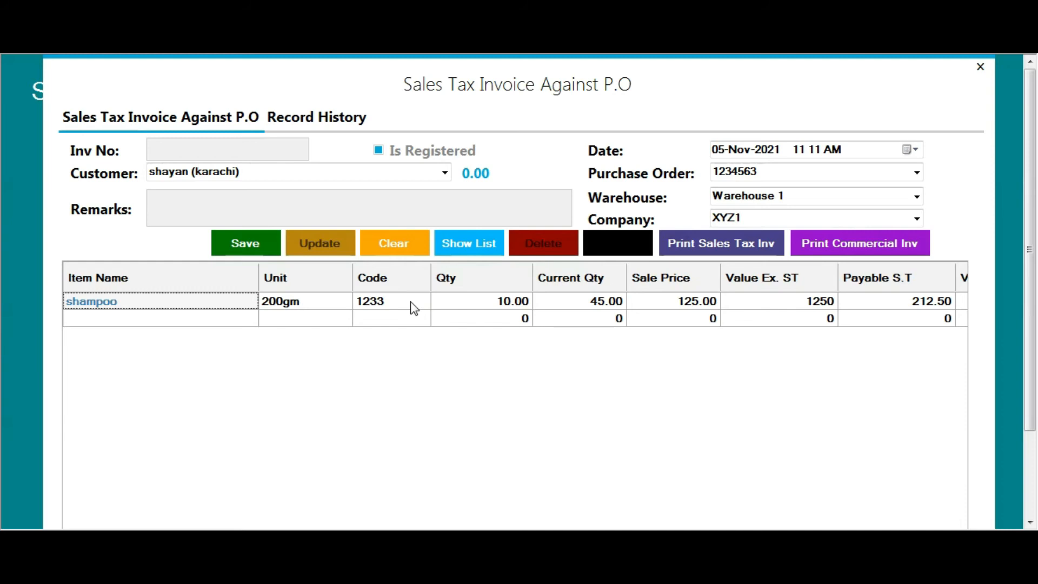
Bring up the Item Profile form from the Master menu
{"action": "left_click", "coordinate": [244, 46]}
{"action": "mouse_move", "coordinate": [248, 66]}
{"action": "left_click", "coordinate": [248, 95]}
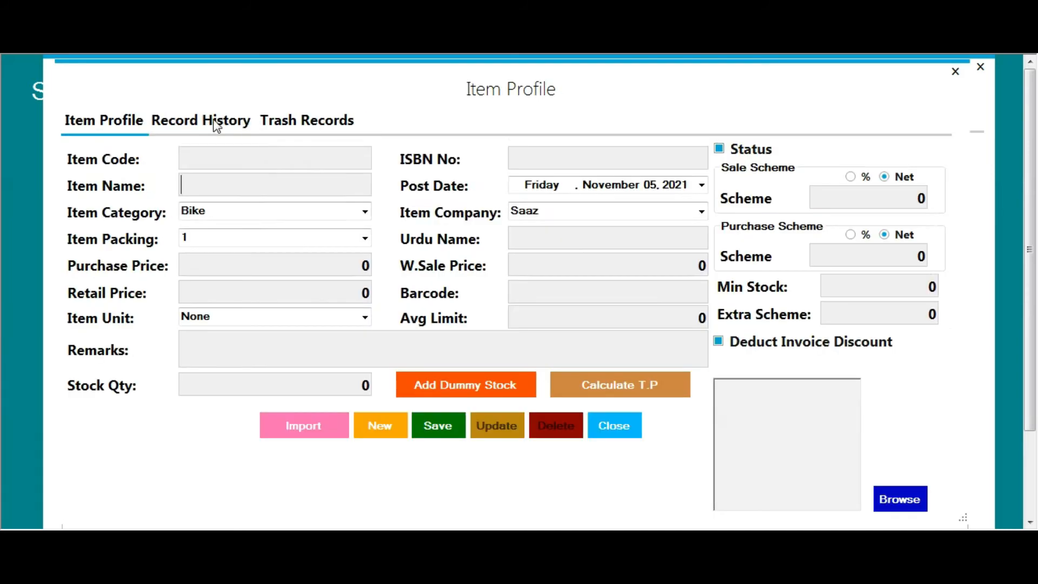
Find the shampoo item via 'sham' and rename it to 011shampoo, confirming the update
{"action": "left_click", "coordinate": [216, 123]}
{"action": "left_click", "coordinate": [190, 155]}
{"action": "type", "text": "sh"}
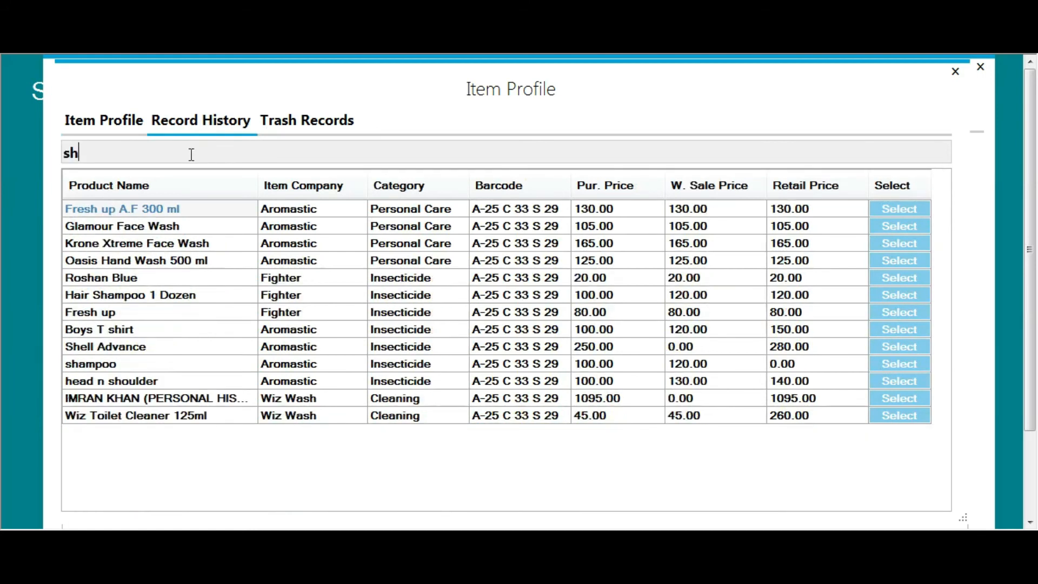
{"action": "type", "text": "am"}
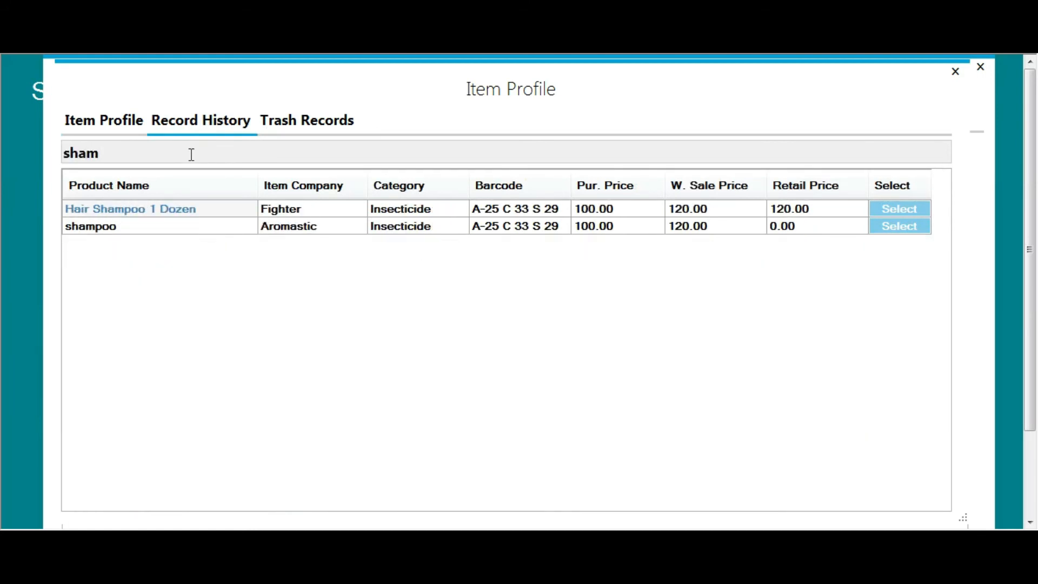
{"action": "left_click", "coordinate": [897, 227]}
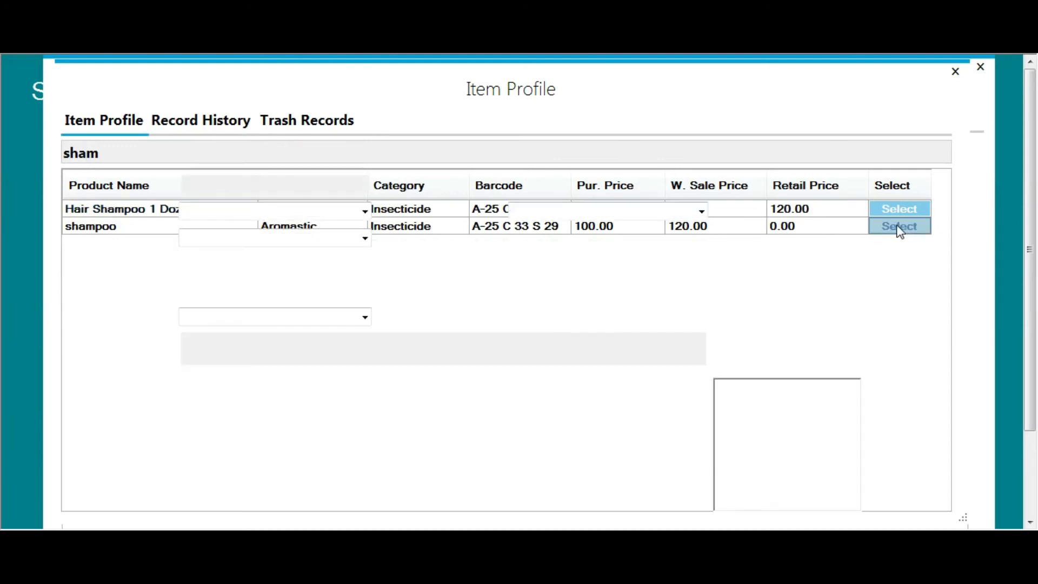
{"action": "left_click", "coordinate": [181, 186]}
{"action": "type", "text": "011shampoo"}
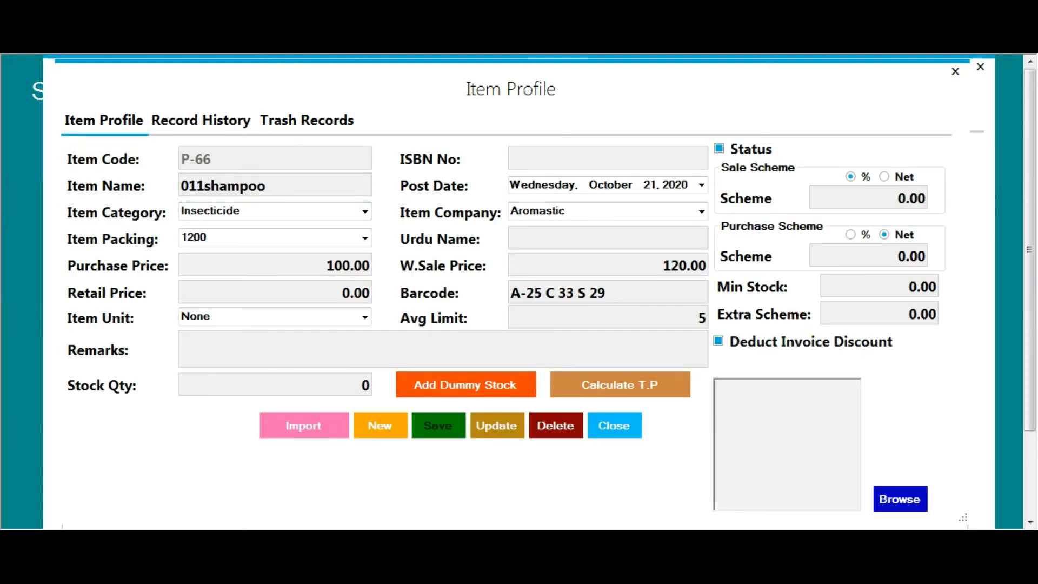
{"action": "left_click", "coordinate": [496, 433]}
{"action": "left_click", "coordinate": [749, 276]}
{"action": "left_click", "coordinate": [810, 276]}
Reload 011shampoo (P-66) to verify the rename, then close the Item Profile and invoice windows
{"action": "left_click", "coordinate": [206, 123]}
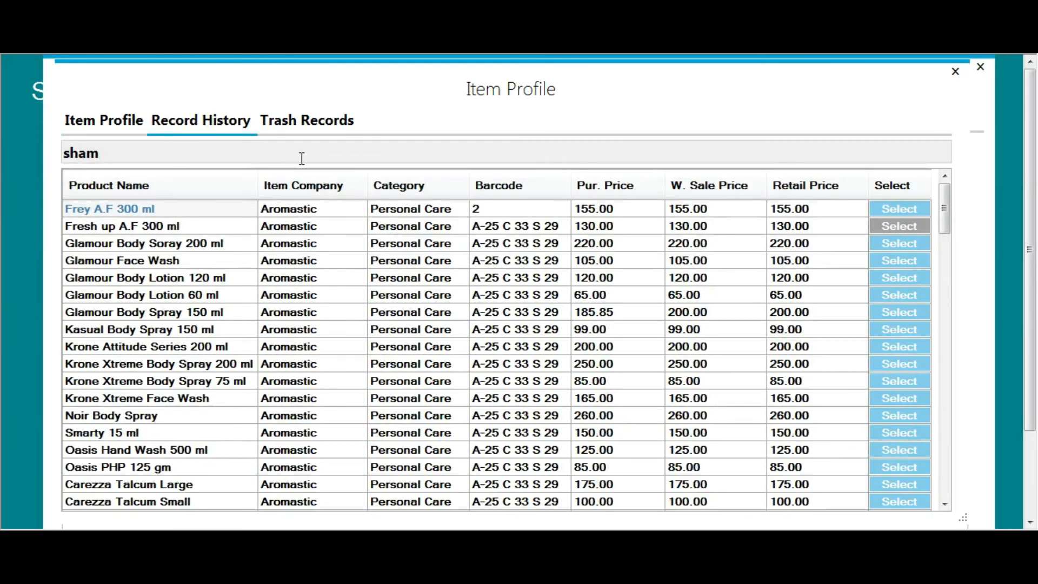
{"action": "type", "text": "p"}
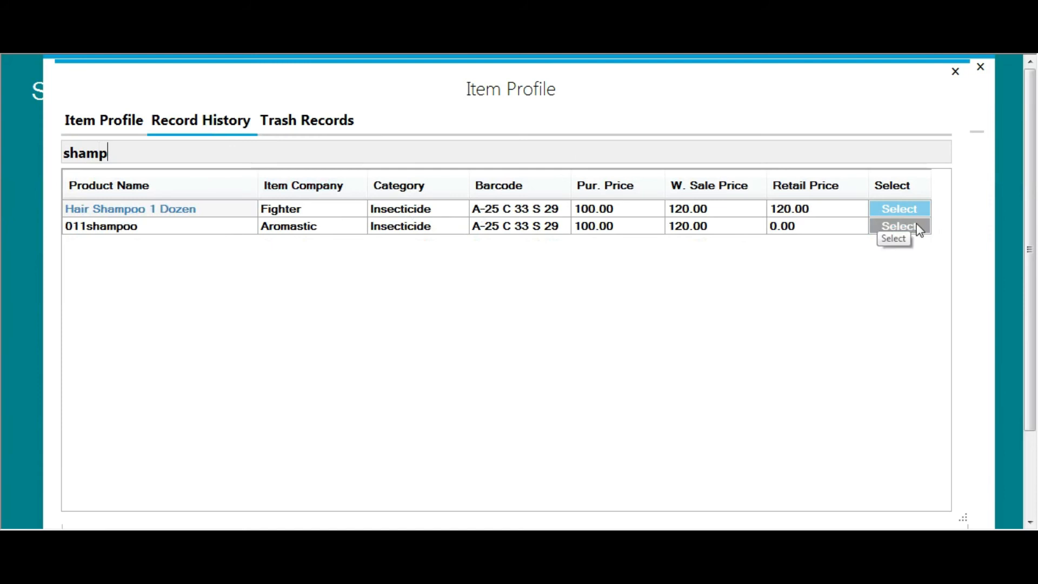
{"action": "left_click", "coordinate": [919, 227]}
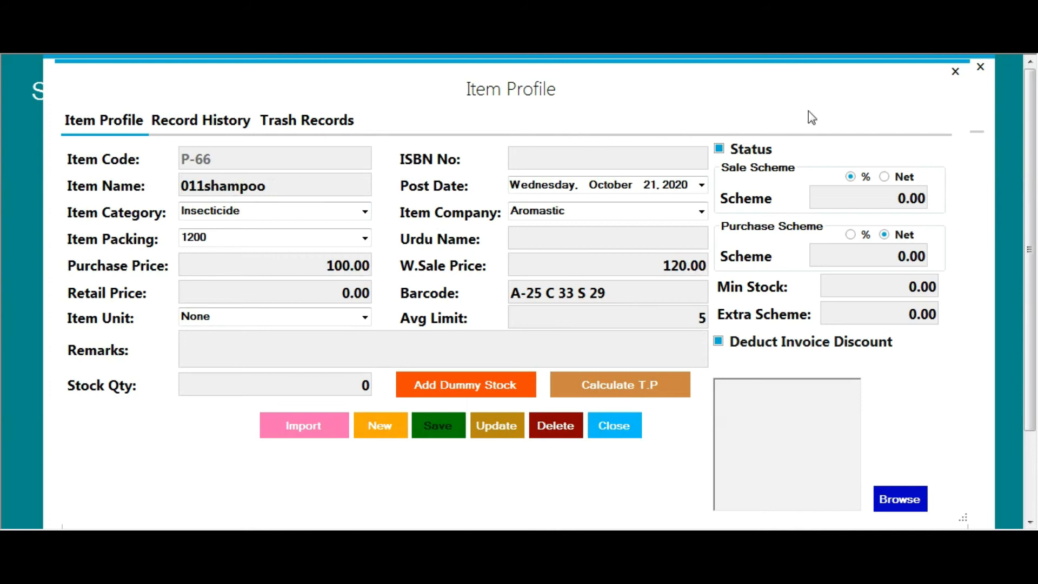
{"action": "left_click", "coordinate": [953, 71]}
{"action": "left_click", "coordinate": [979, 67]}
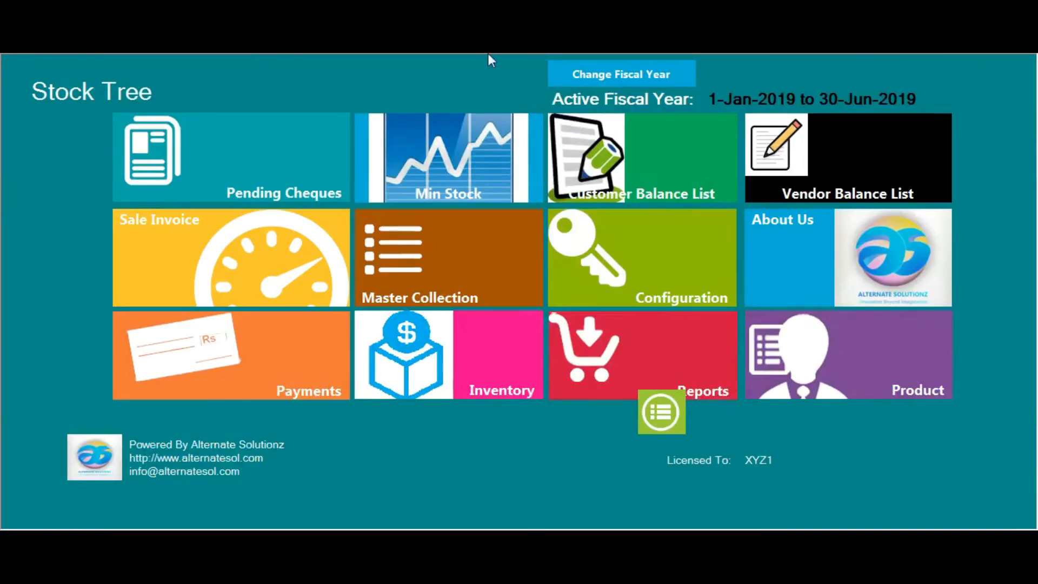
{"action": "left_click", "coordinate": [408, 41]}
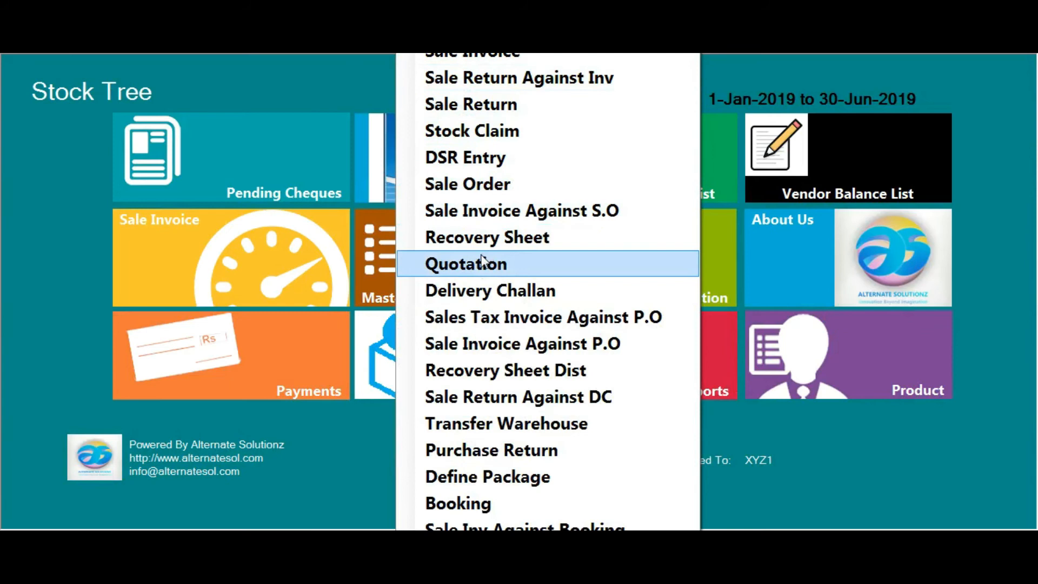
Enter 011shampoo on a new quotation (qty 45.00, sale price 120.00), then close it unsaved
{"action": "left_click", "coordinate": [488, 267]}
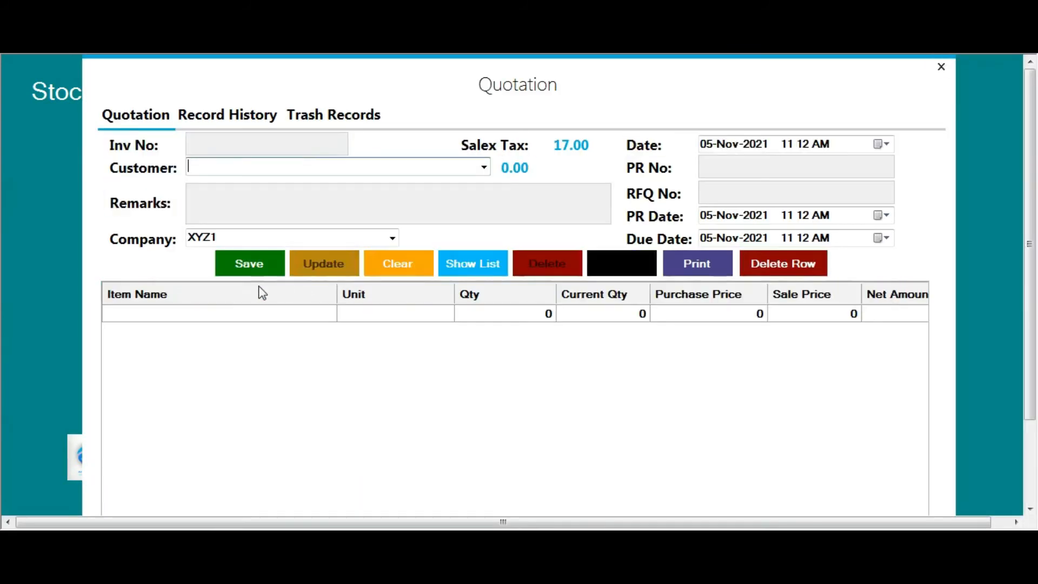
{"action": "left_click", "coordinate": [210, 313]}
{"action": "type", "text": "011shampoo"}
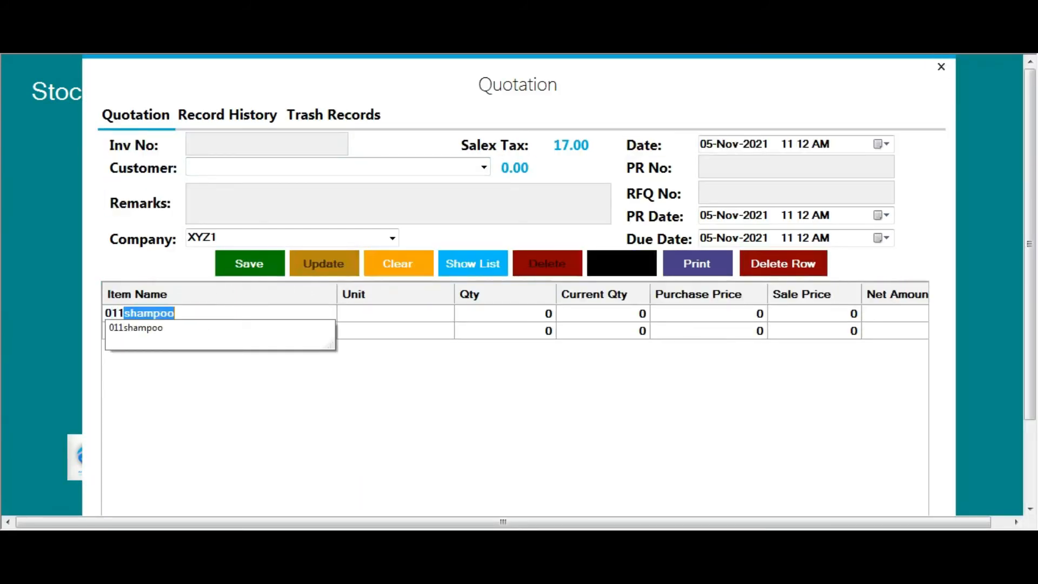
{"action": "key", "text": "Return"}
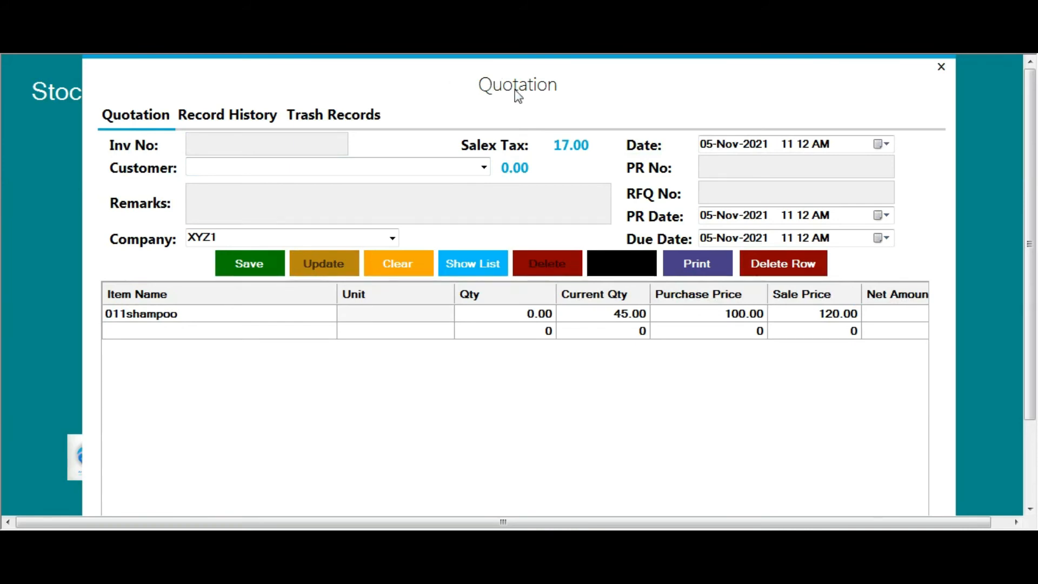
{"action": "left_click", "coordinate": [940, 67]}
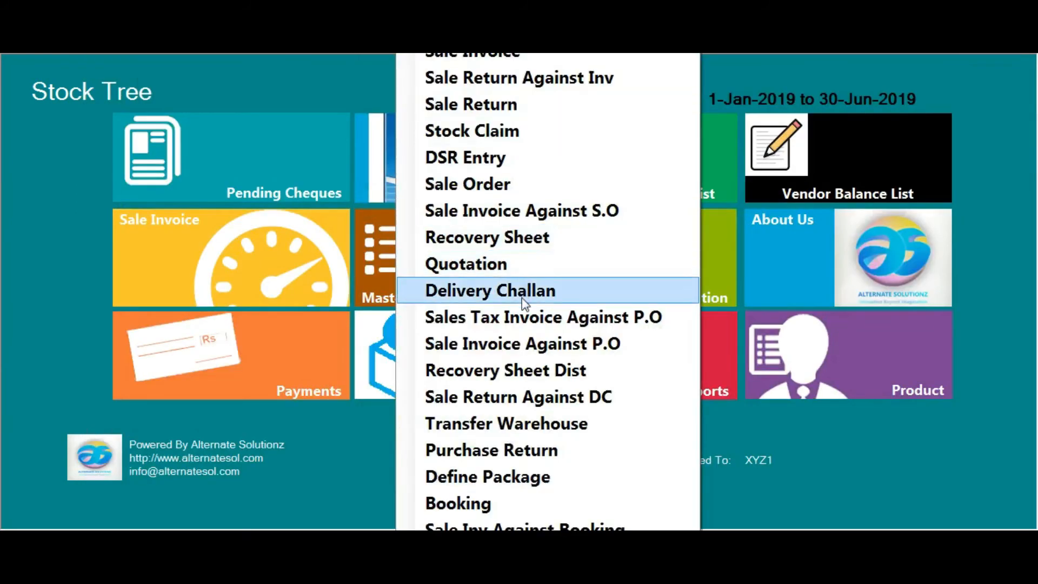
Start a Sales Tax Invoice Against P.O for the Karachi customer
{"action": "left_click", "coordinate": [518, 314]}
{"action": "left_click", "coordinate": [444, 172]}
{"action": "left_click", "coordinate": [289, 171]}
{"action": "type", "text": "s"}
{"action": "key", "text": "BackSpace"}
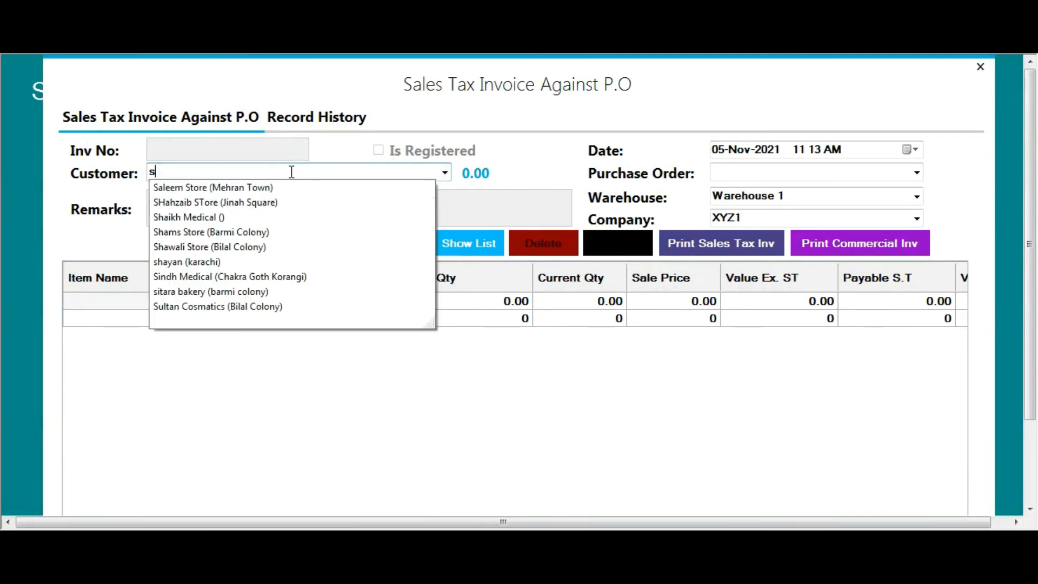
{"action": "type", "text": "hayan (karachi"}
{"action": "key", "text": "Return"}
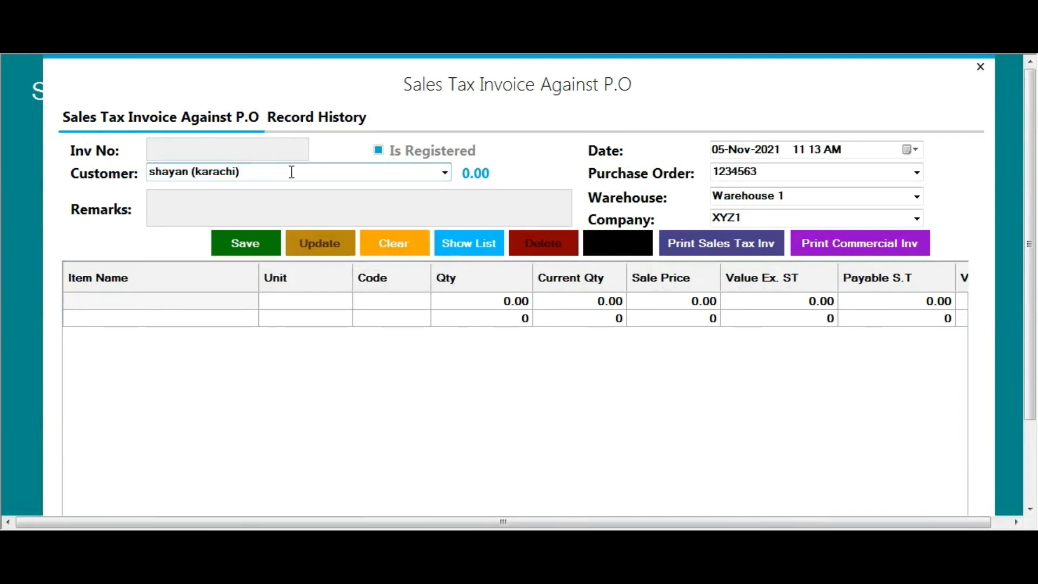
Load PO 1234563 and check the 011shampoo line: quantity 10 at sale price 125
{"action": "left_click", "coordinate": [916, 172]}
{"action": "left_click", "coordinate": [735, 185]}
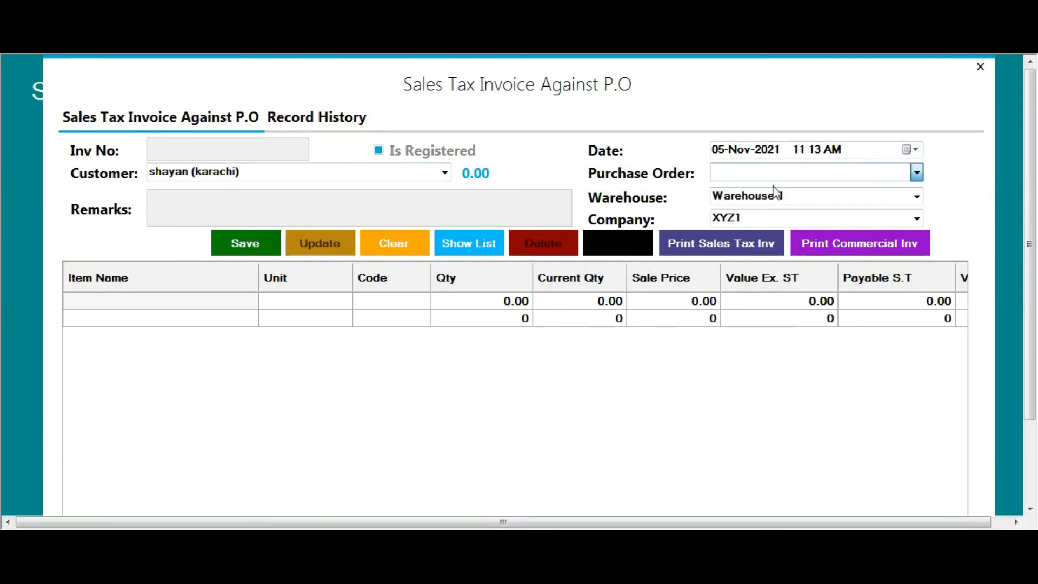
{"action": "left_click", "coordinate": [503, 306]}
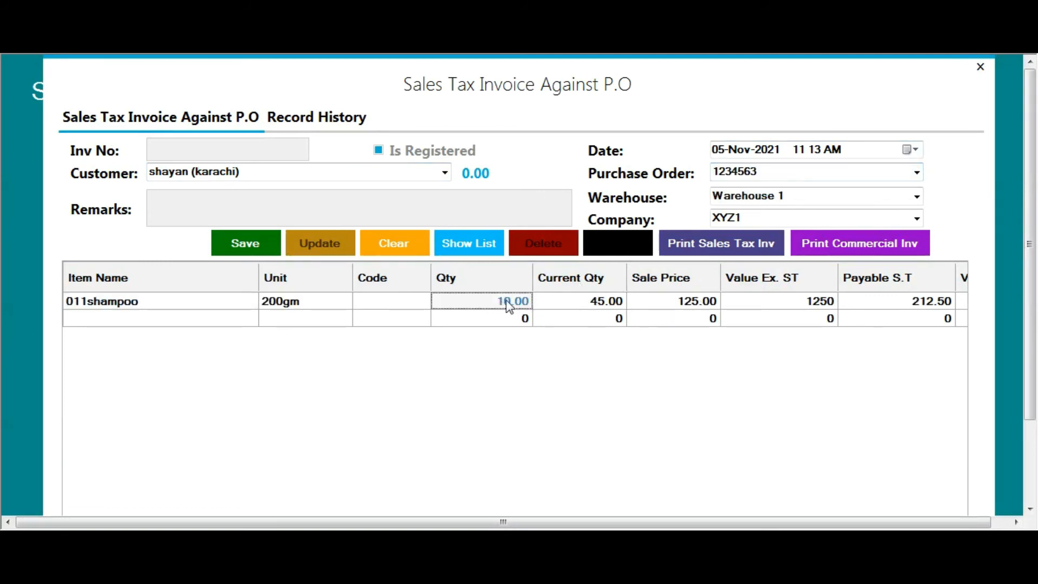
{"action": "left_click", "coordinate": [705, 305]}
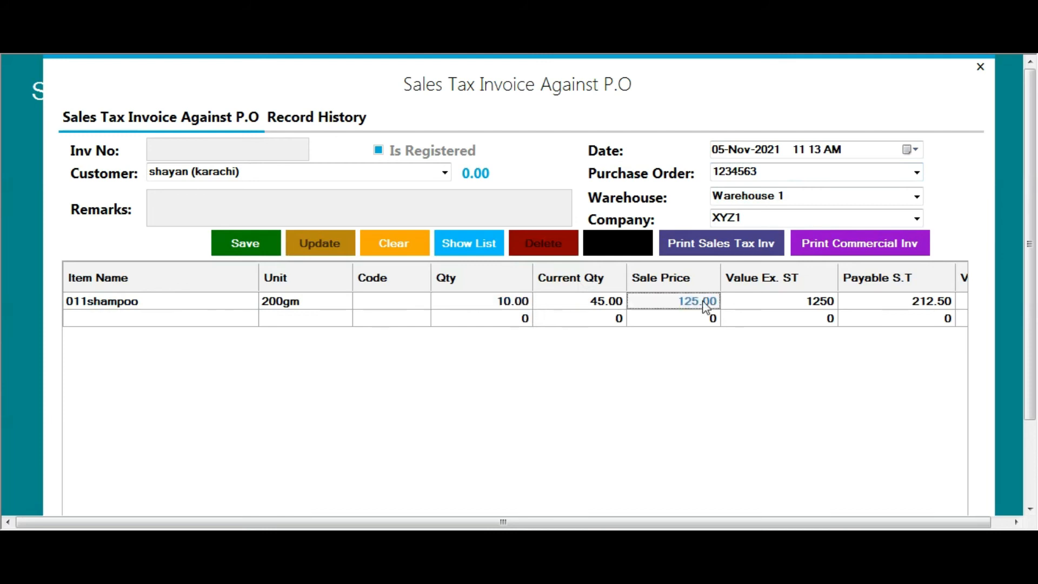
Verify the line totals: 1250 before tax, 212.50 sales tax, 1462.50 total
{"action": "key", "text": "Tab"}
{"action": "key", "text": "Tab"}
{"action": "key", "text": "Tab"}
{"action": "key", "text": "shift+Tab"}
{"action": "key", "text": "Tab"}
{"action": "key", "text": "Tab"}
{"action": "key", "text": "shift+Tab"}
{"action": "key", "text": "shift+Tab"}
{"action": "key", "text": "shift+Tab"}
{"action": "key", "text": "shift+Tab"}
{"action": "key", "text": "shift+Tab"}
{"action": "key", "text": "shift+Tab"}
{"action": "key", "text": "Tab"}
{"action": "key", "text": "Tab"}
{"action": "key", "text": "Tab"}
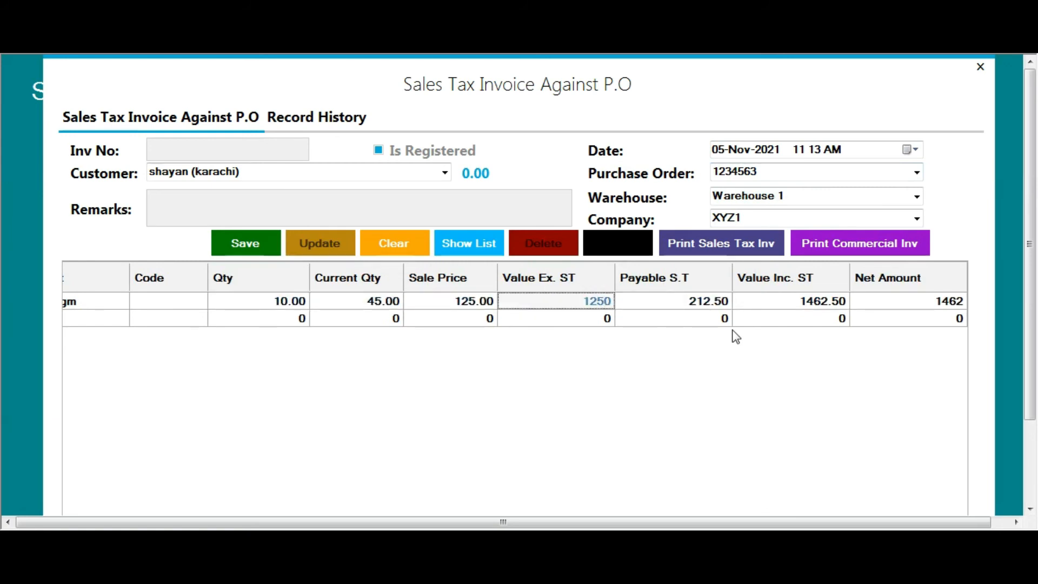
{"action": "key", "text": "Tab"}
{"action": "key", "text": "Tab"}
{"action": "key", "text": "Tab"}
{"action": "key", "text": "shift+Tab"}
{"action": "key", "text": "shift+Tab"}
{"action": "key", "text": "shift+Tab"}
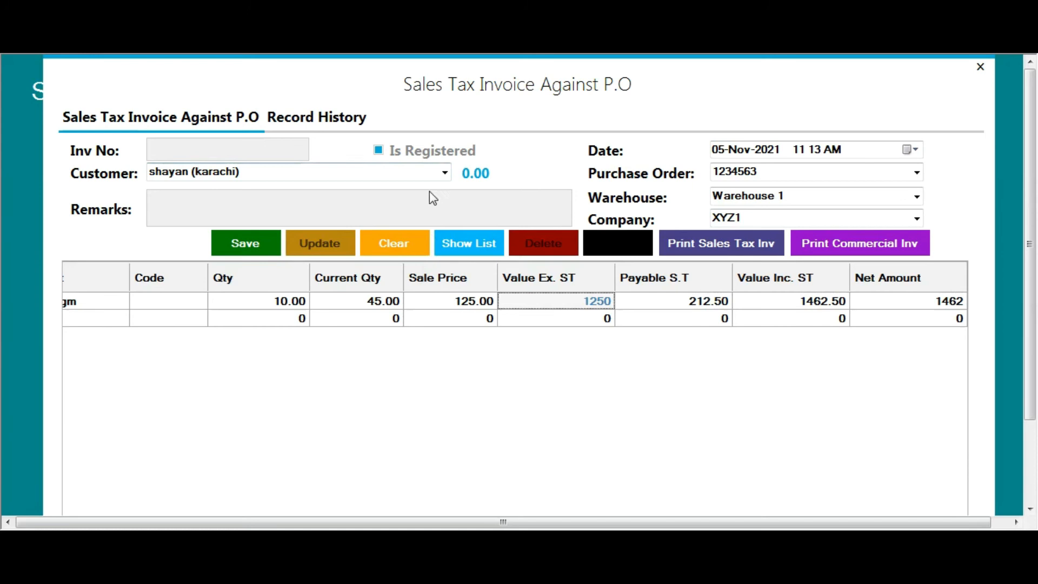
{"action": "left_click", "coordinate": [694, 305]}
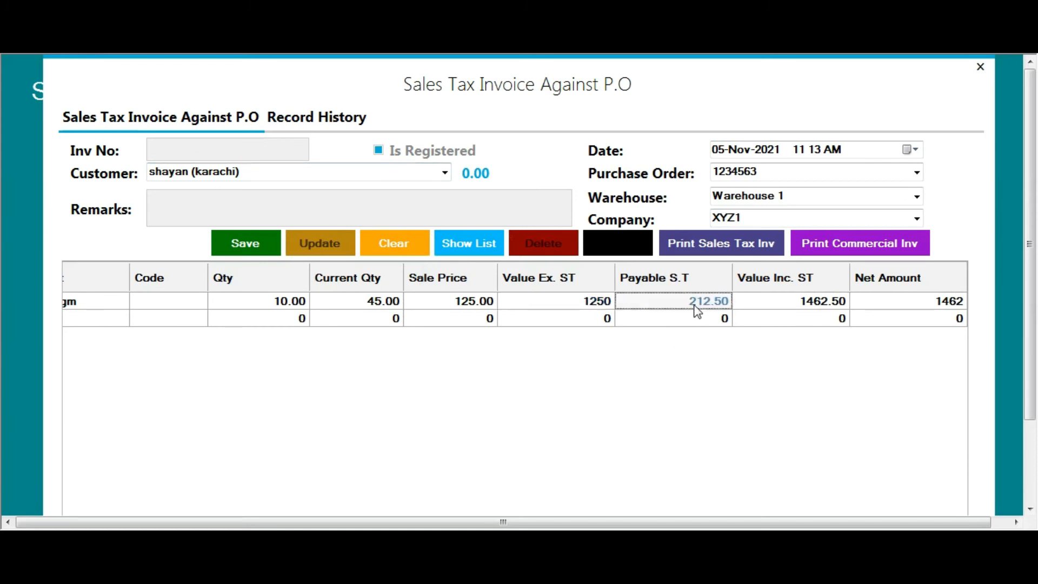
{"action": "left_click", "coordinate": [571, 309]}
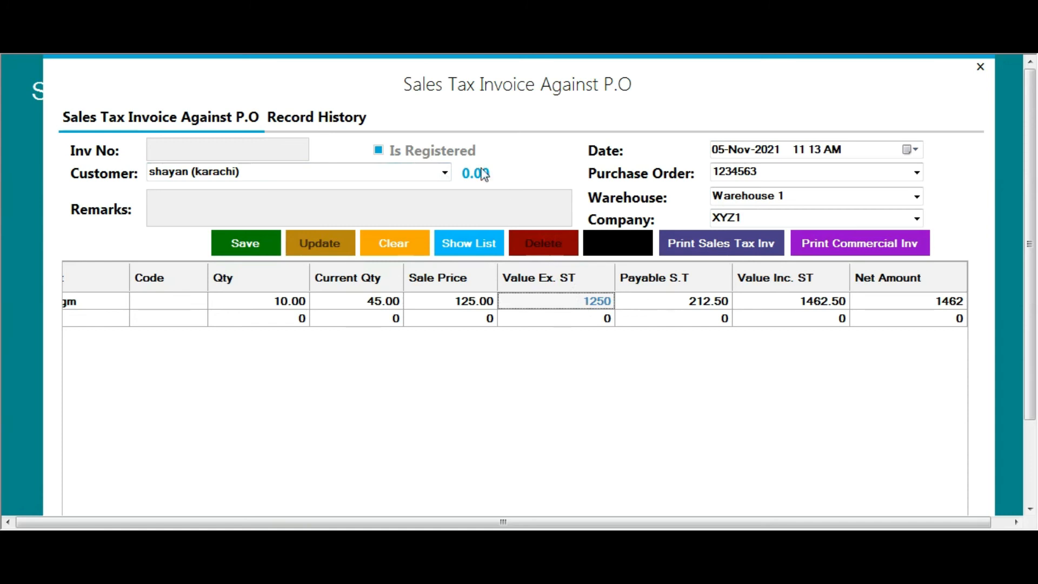
{"action": "left_click", "coordinate": [242, 239]}
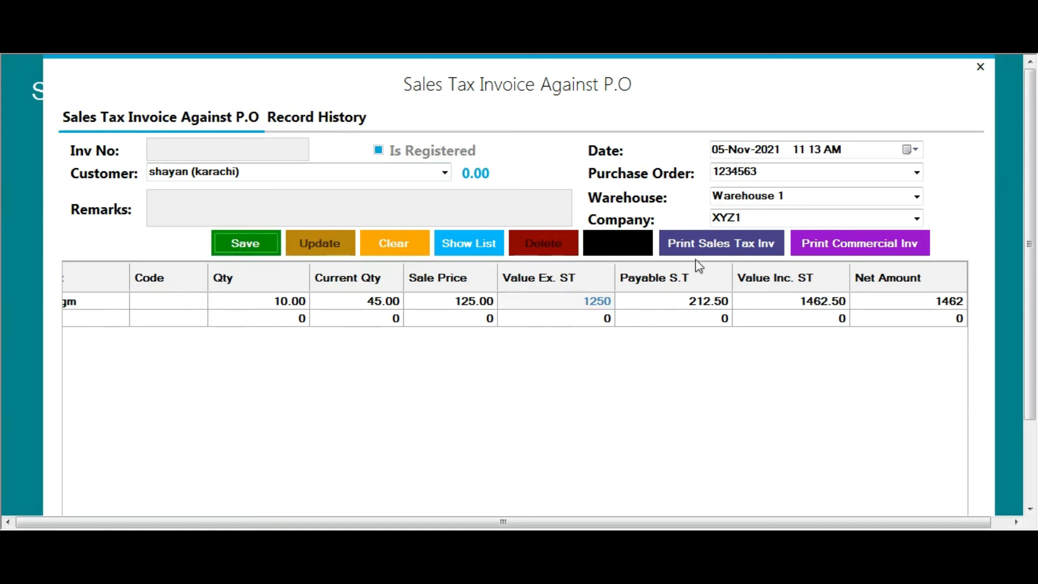
Save the invoice as bill STI-AC-1121-1 and preview its Sales Tax-2 print (total 1,462.00)
{"action": "left_click", "coordinate": [266, 250]}
{"action": "left_click", "coordinate": [773, 318]}
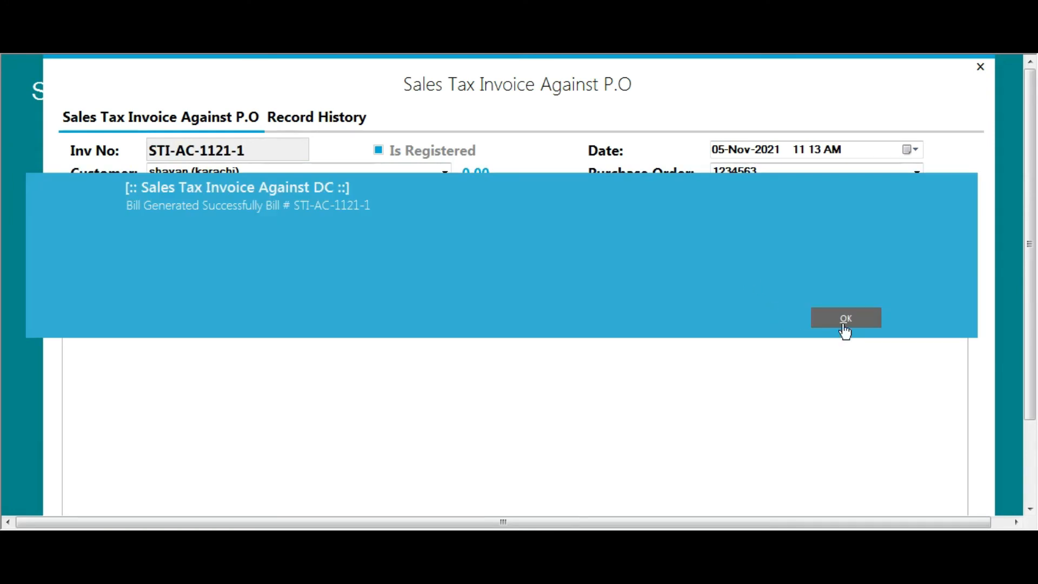
{"action": "left_click", "coordinate": [845, 319]}
{"action": "left_click", "coordinate": [766, 319]}
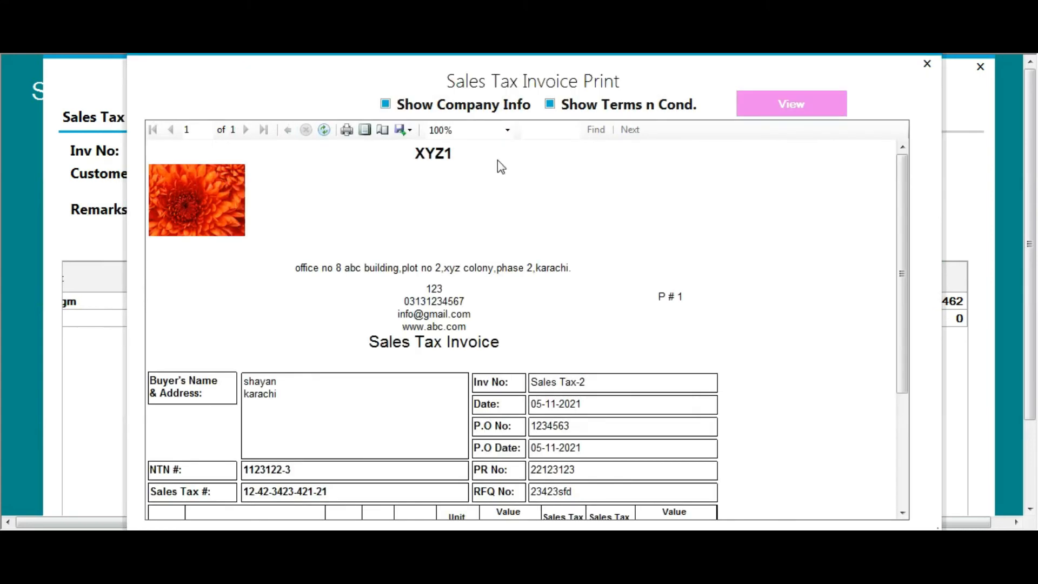
{"action": "scroll", "coordinate": [605, 280], "scroll_direction": "down", "scroll_amount": 3}
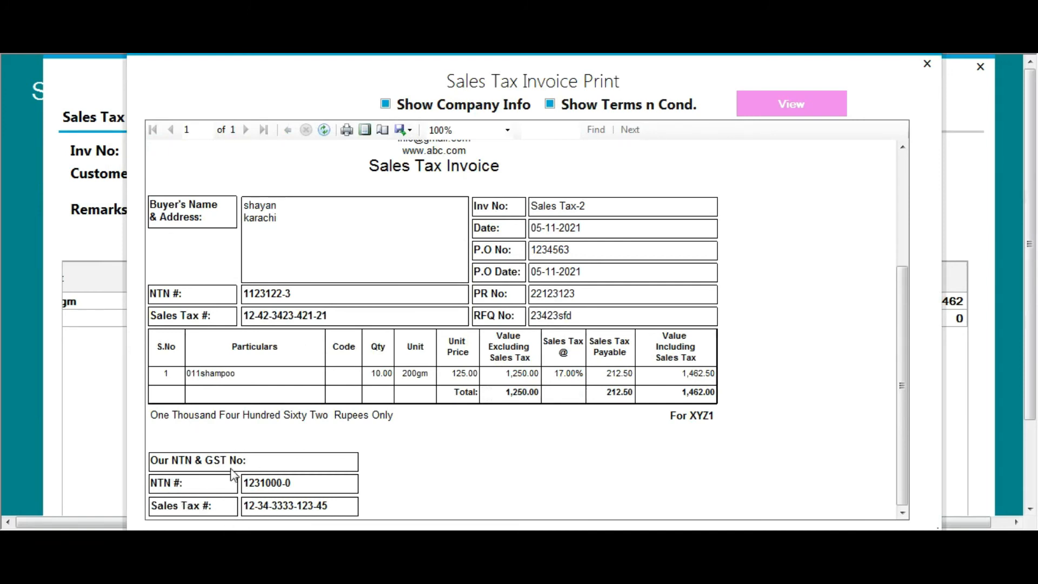
{"action": "scroll", "coordinate": [560, 269], "scroll_direction": "up", "scroll_amount": 5}
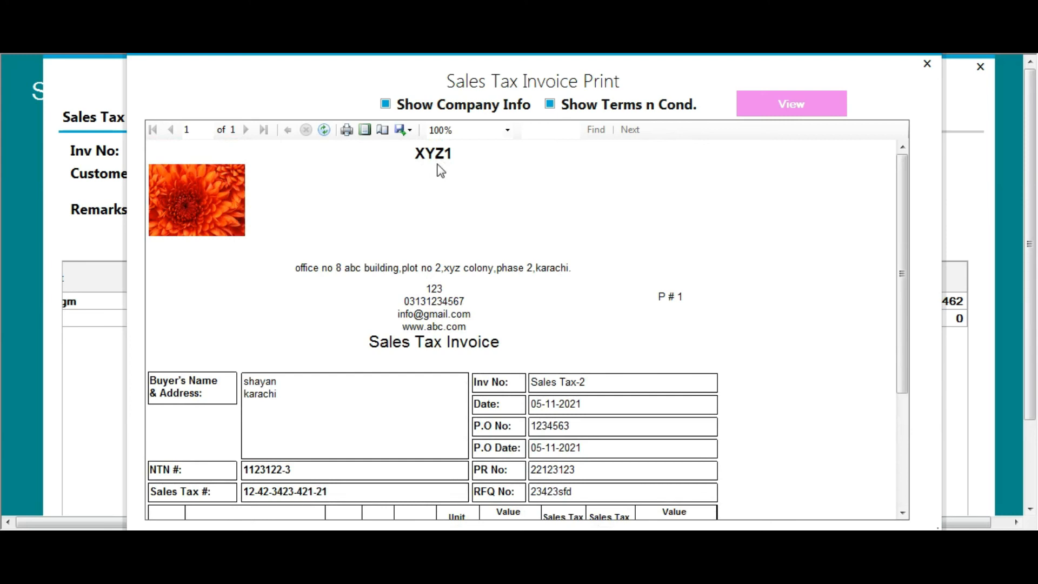
{"action": "scroll", "coordinate": [552, 292], "scroll_direction": "down", "scroll_amount": 3}
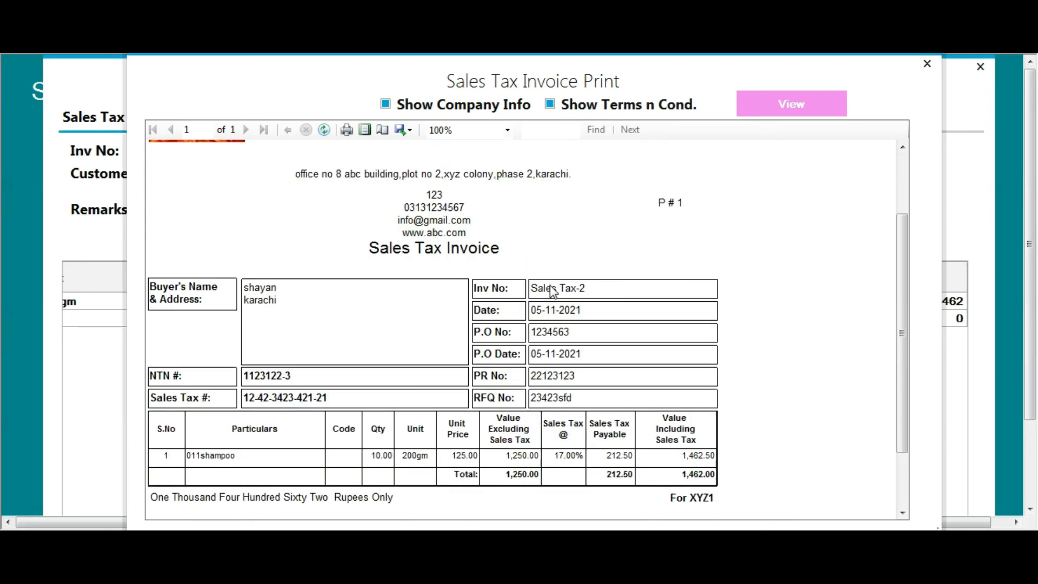
{"action": "scroll", "coordinate": [552, 292], "scroll_direction": "down", "scroll_amount": 3}
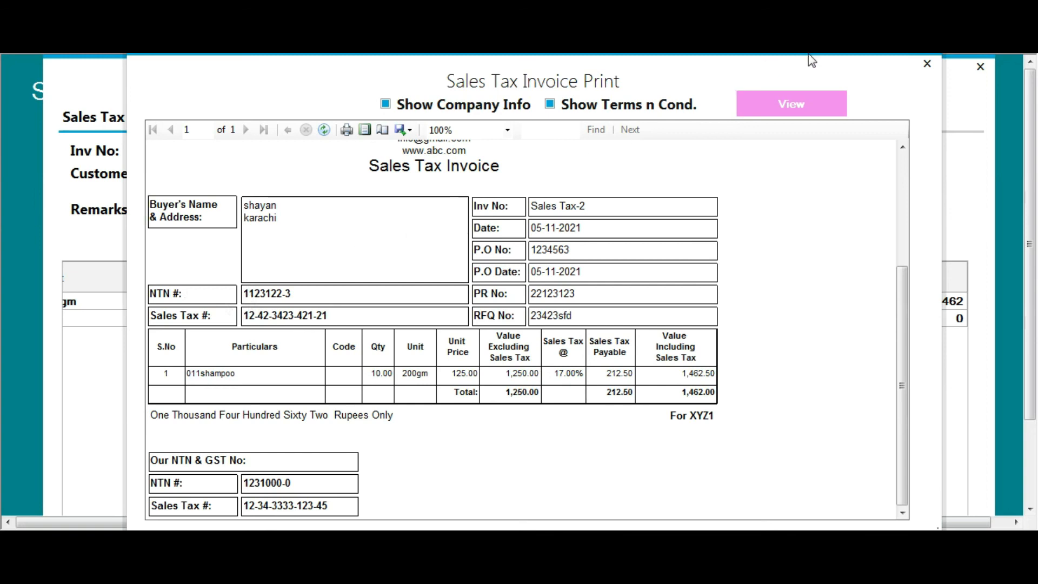
Close the sales tax preview and reload bill STI-AC-1121-1 from Record History
{"action": "left_click", "coordinate": [926, 66]}
{"action": "left_click", "coordinate": [301, 118]}
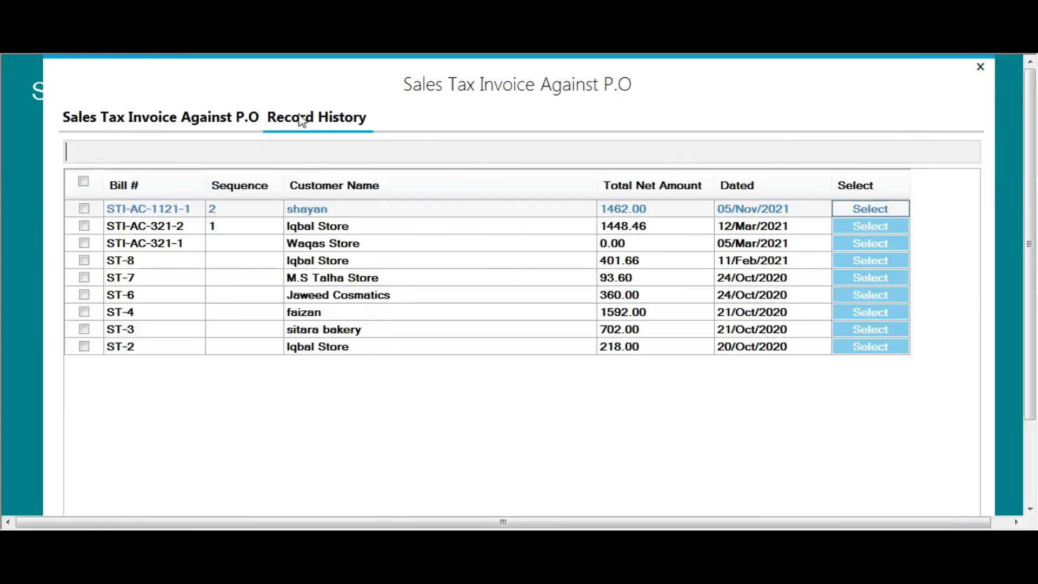
{"action": "left_click", "coordinate": [871, 210]}
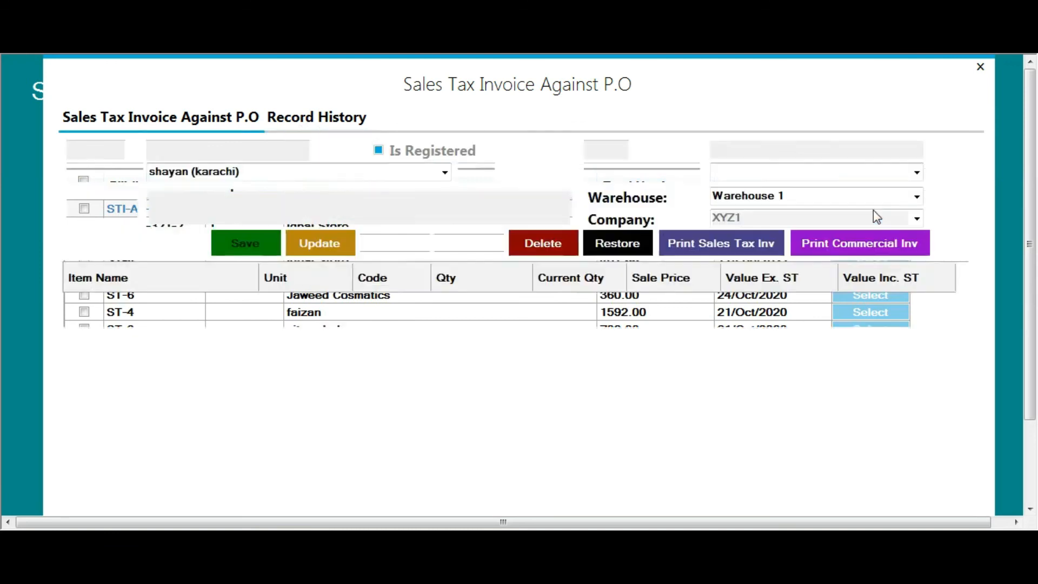
Preview the Comm Inv-2 commercial invoice with 17% GST 212.50 and grand total 1,462.00
{"action": "left_click", "coordinate": [835, 242]}
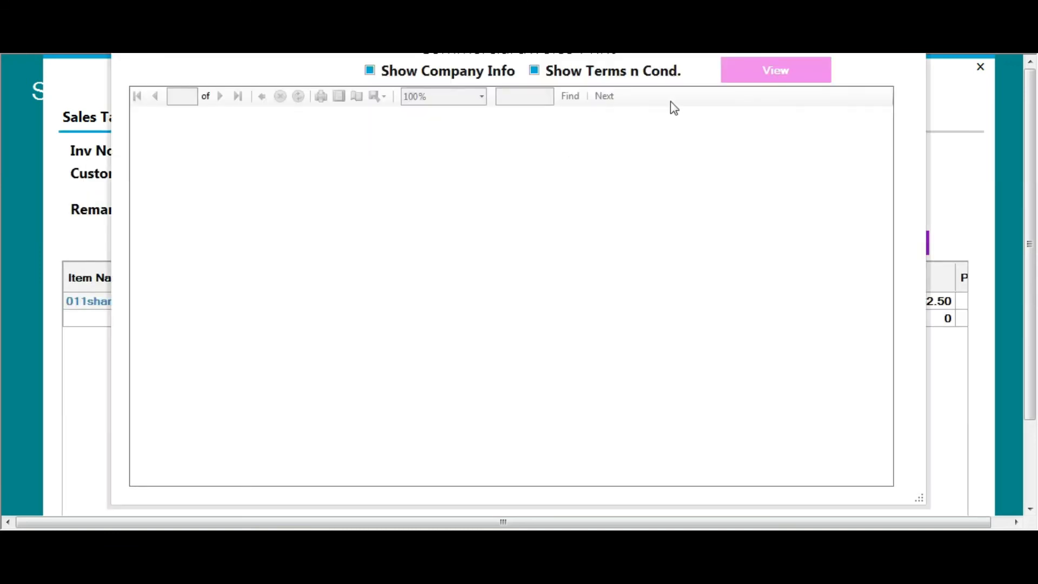
{"action": "left_click", "coordinate": [912, 32]}
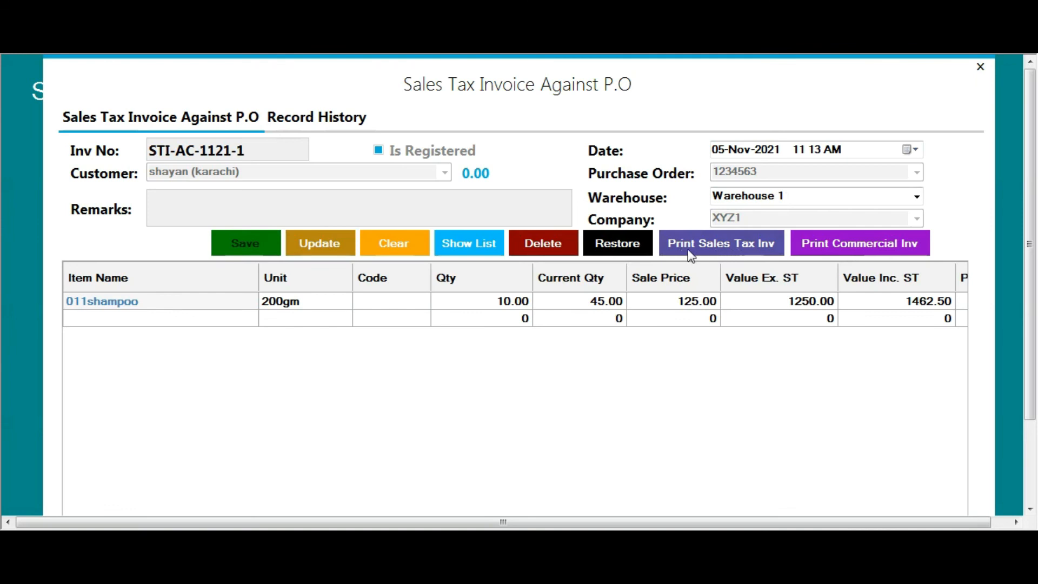
{"action": "left_click", "coordinate": [711, 253]}
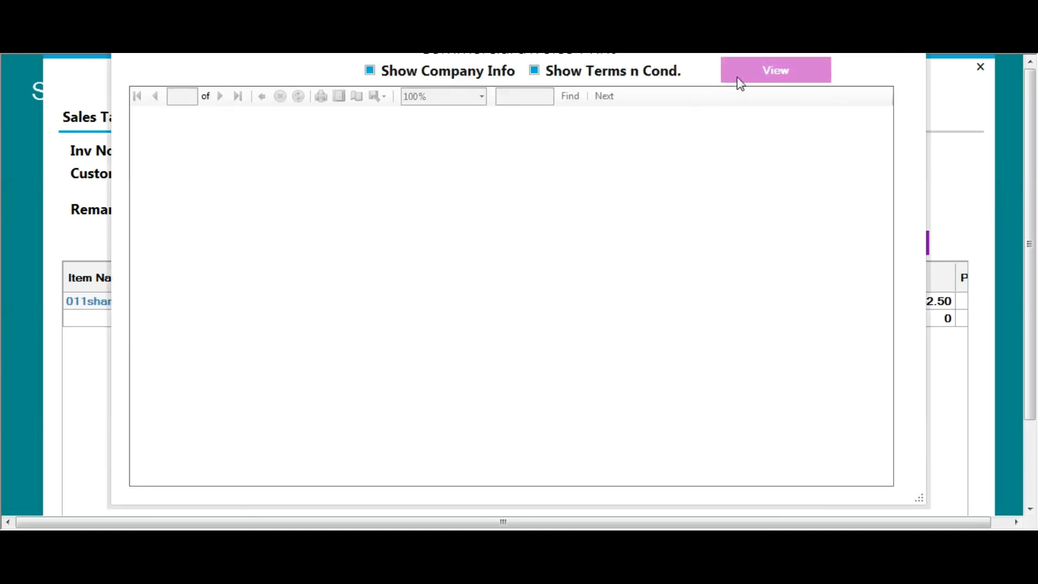
{"action": "left_click_drag", "start_coordinate": [504, 54], "coordinate": [505, 84]}
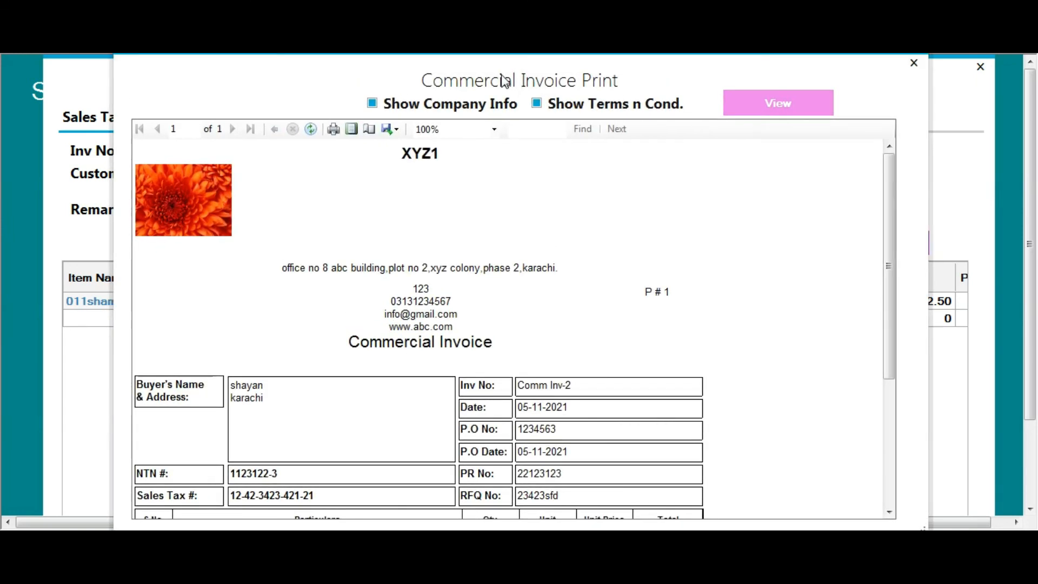
{"action": "scroll", "coordinate": [575, 282], "scroll_direction": "down", "scroll_amount": 5}
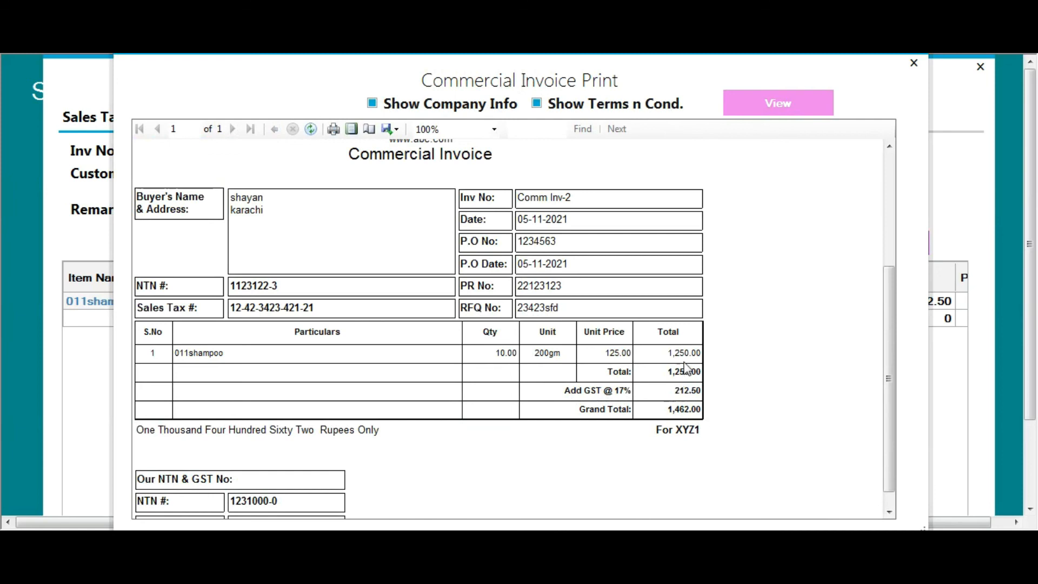
{"action": "scroll", "coordinate": [339, 458], "scroll_direction": "down", "scroll_amount": 1}
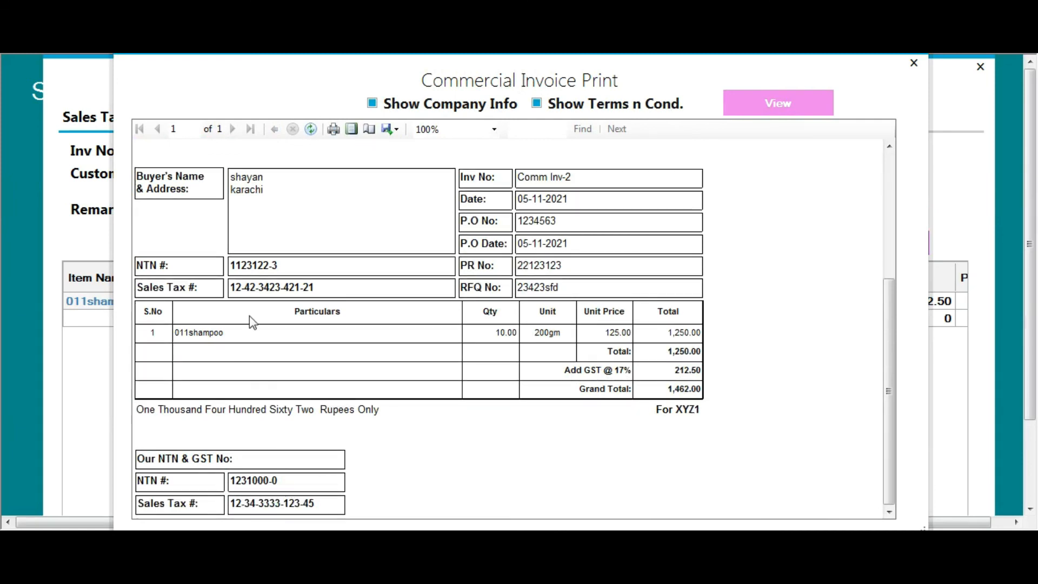
{"action": "scroll", "coordinate": [535, 303], "scroll_direction": "up", "scroll_amount": 5}
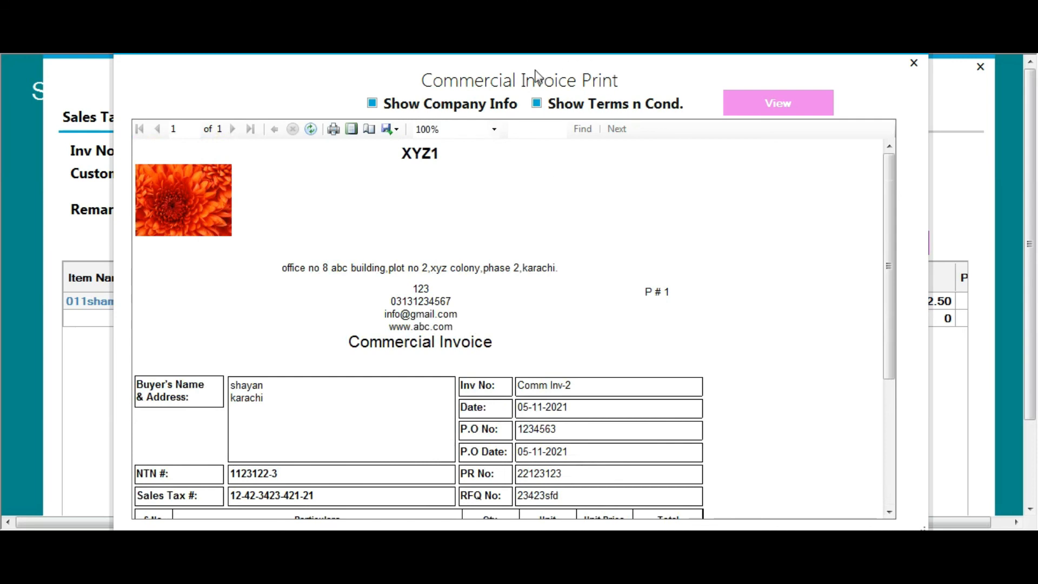
{"action": "left_click_drag", "start_coordinate": [535, 76], "coordinate": [554, 90]}
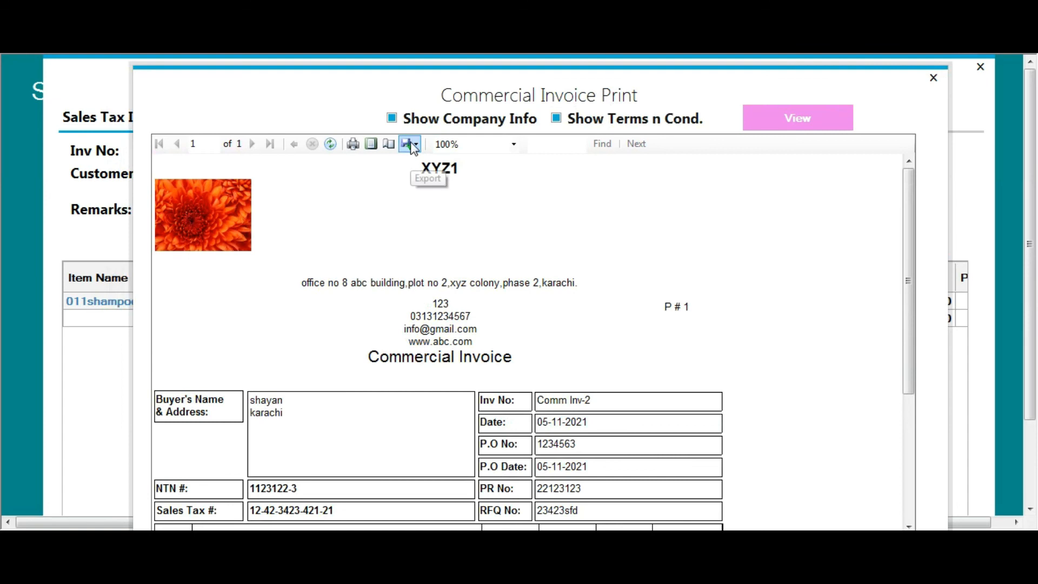
Choose PDF as the export format in the commercial invoice viewer
{"action": "key", "text": "Escape"}
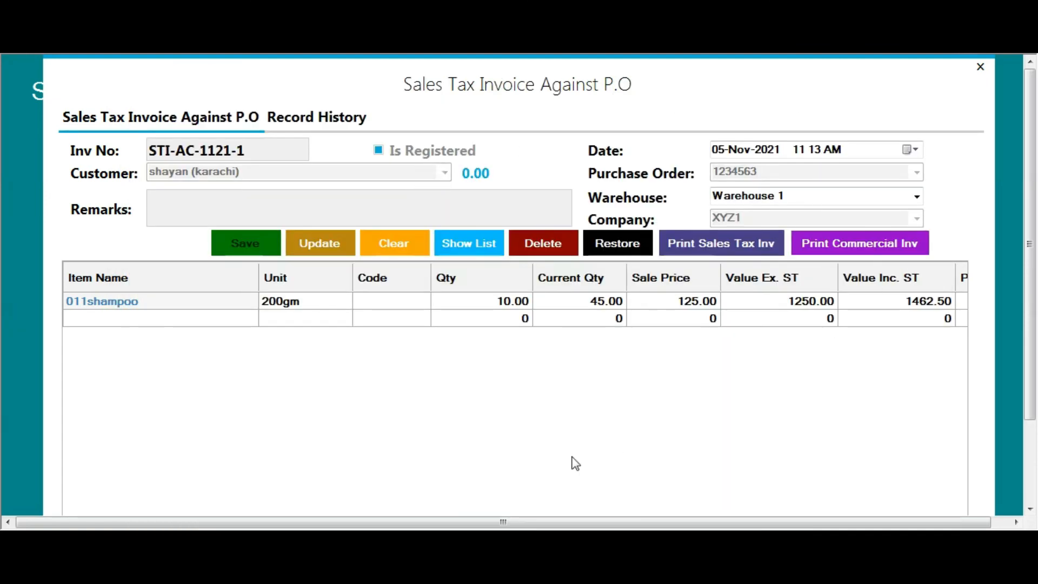
{"action": "left_click", "coordinate": [418, 489]}
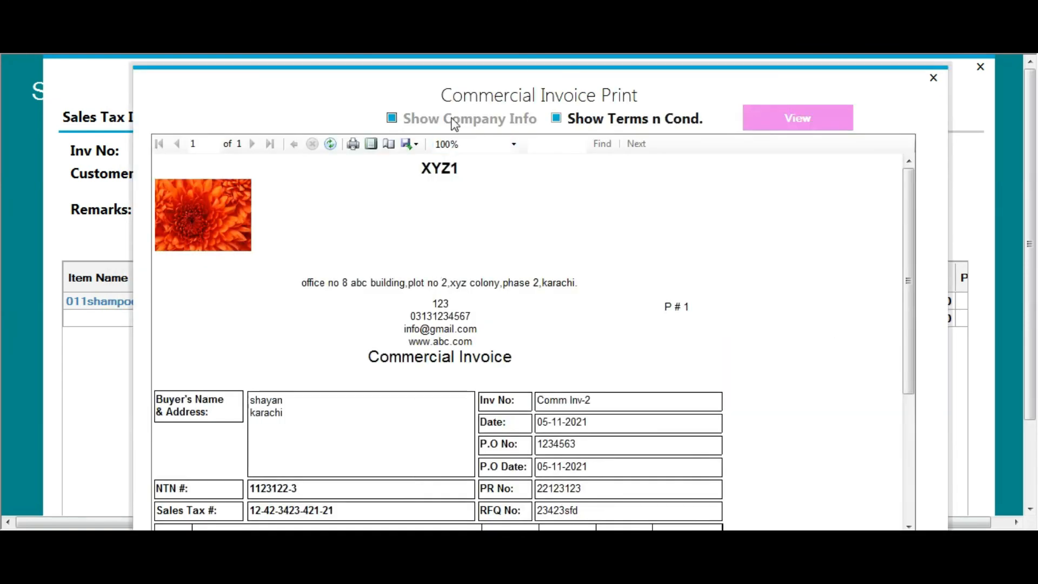
{"action": "left_click", "coordinate": [411, 145]}
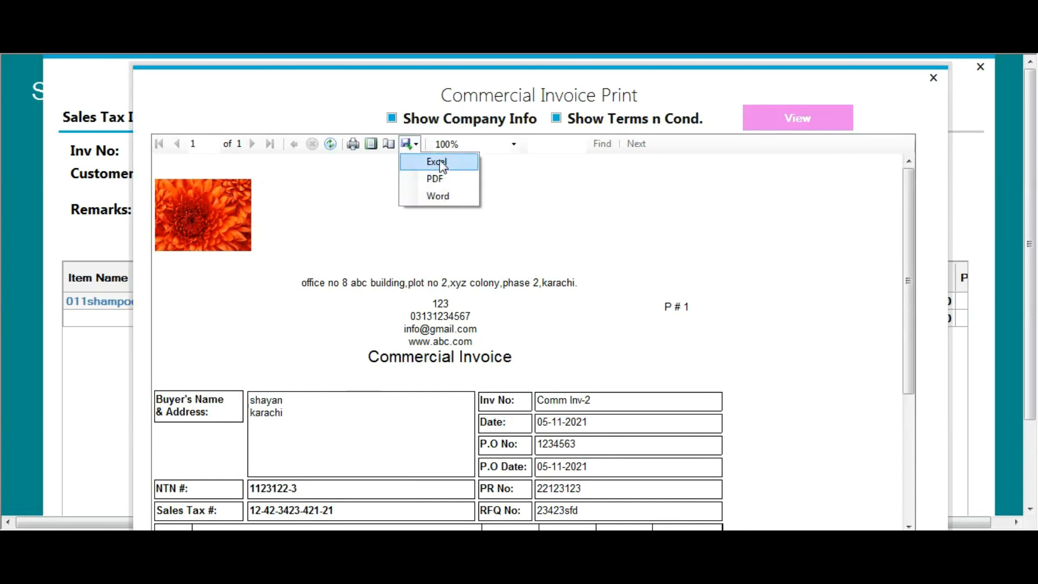
{"action": "left_click", "coordinate": [437, 184]}
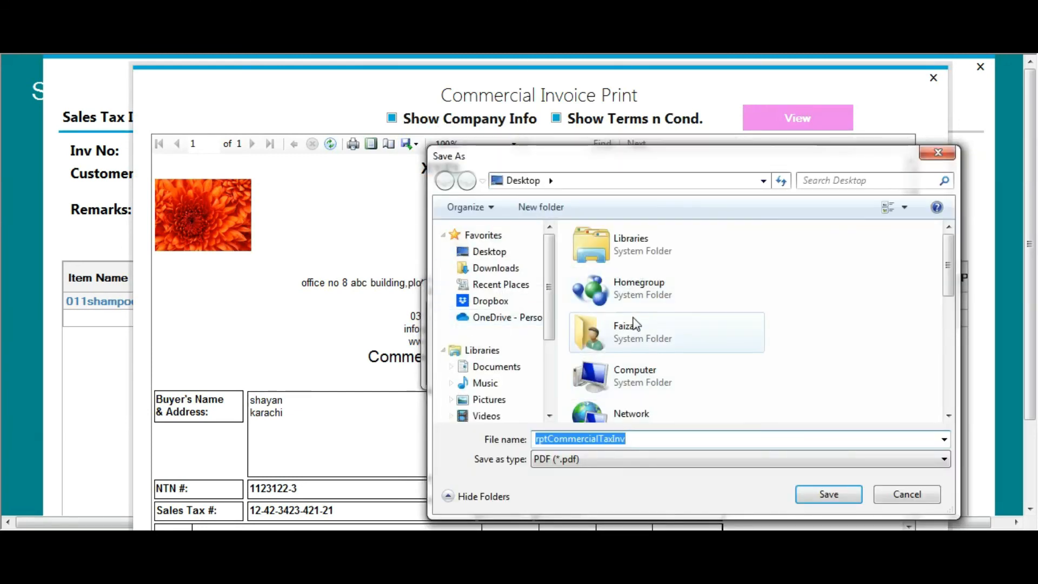
Save the PDF as rptCommercialTaxInv and close the preview and invoice windows
{"action": "left_click", "coordinate": [832, 493]}
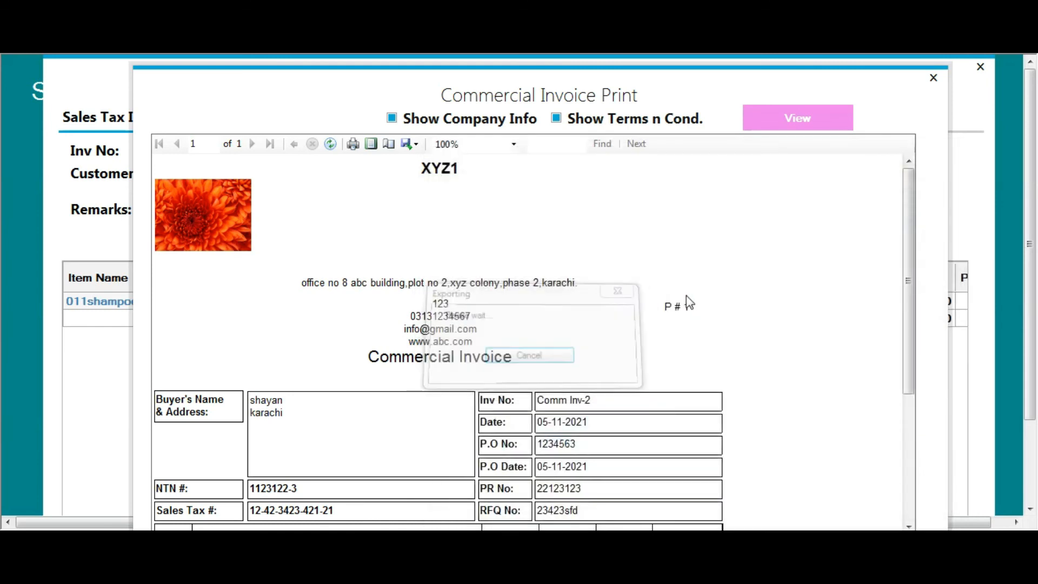
{"action": "left_click", "coordinate": [932, 78]}
{"action": "left_click", "coordinate": [980, 66]}
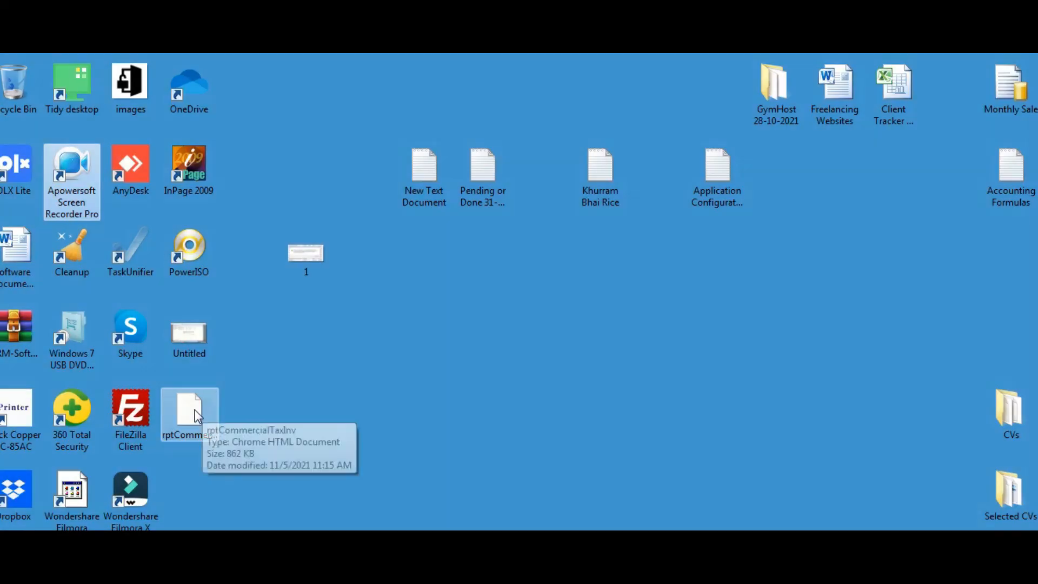
{"action": "double_click", "coordinate": [194, 414]}
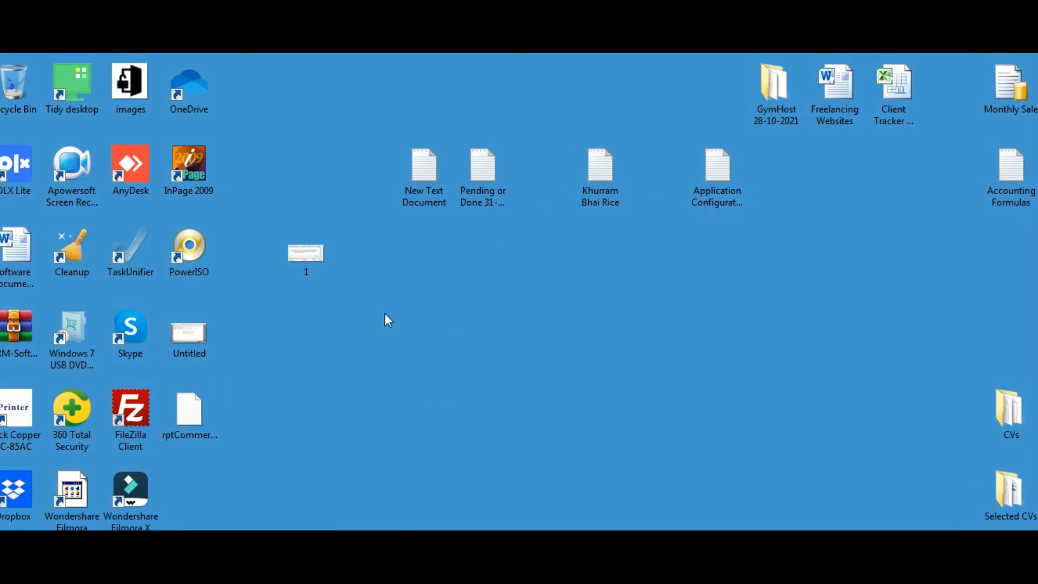
{"action": "left_click", "coordinate": [346, 544]}
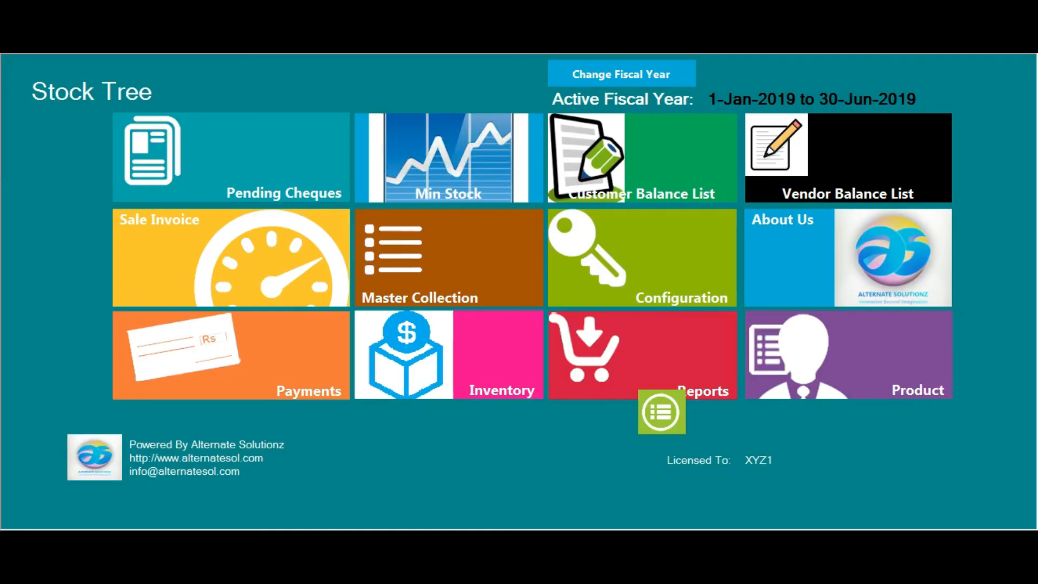